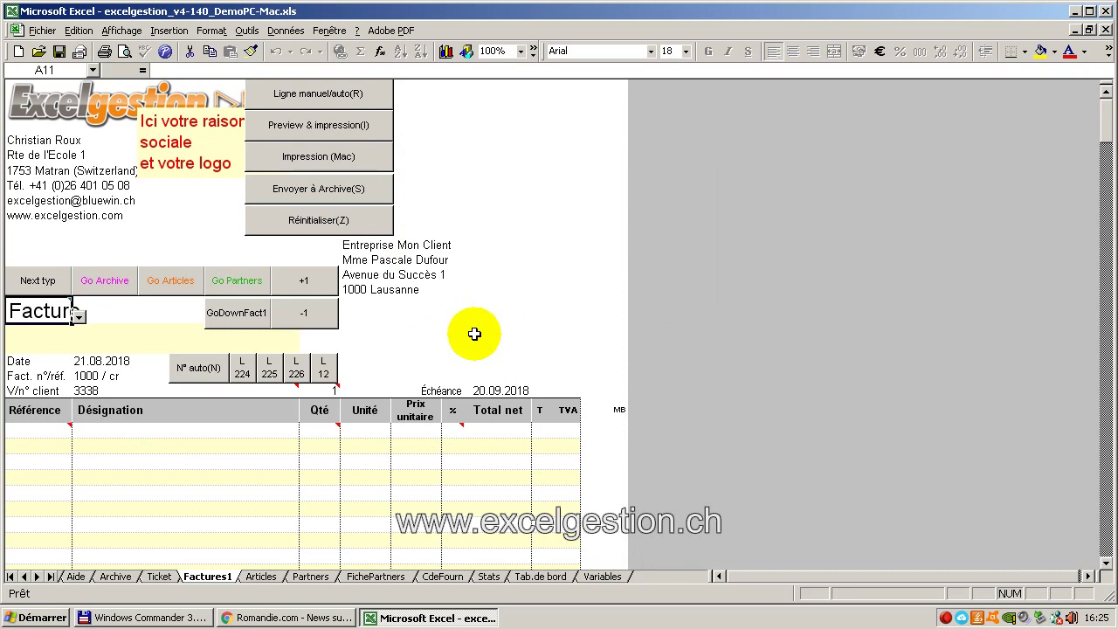
Go from the invoice to the partner list and add a new partner under the next free partner number
{"action": "left_click", "coordinate": [235, 293]}
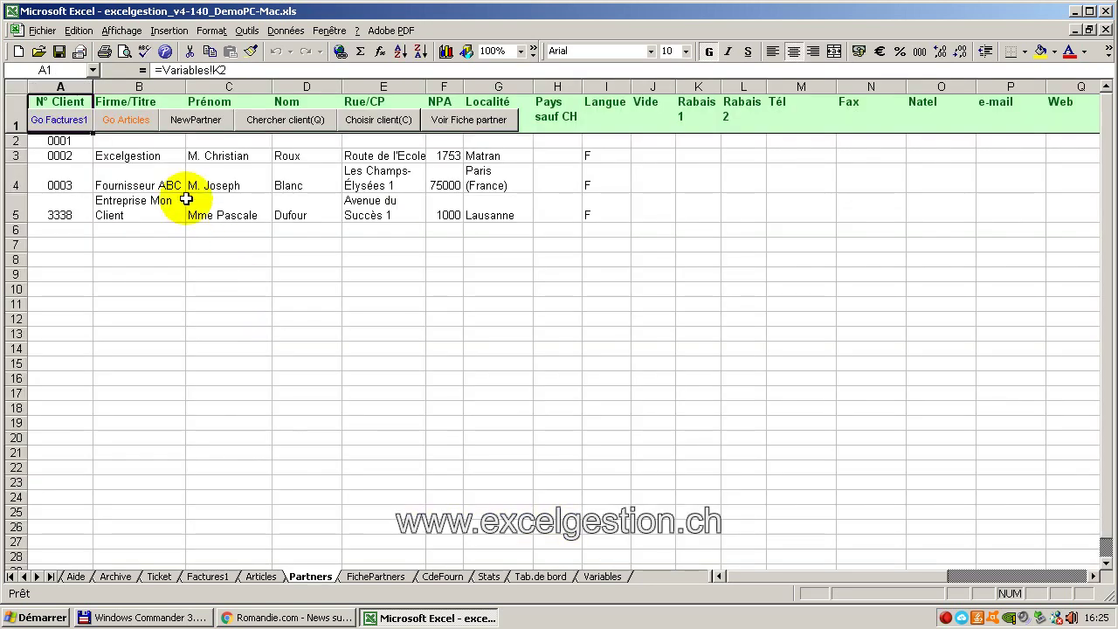
{"action": "left_click", "coordinate": [176, 129]}
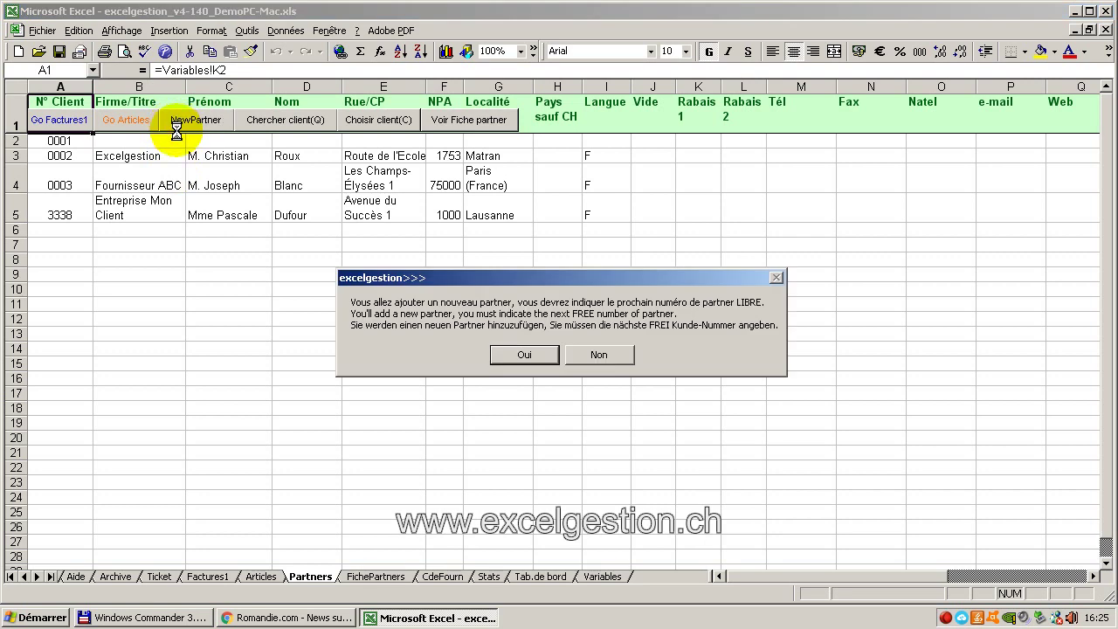
{"action": "left_click", "coordinate": [499, 352]}
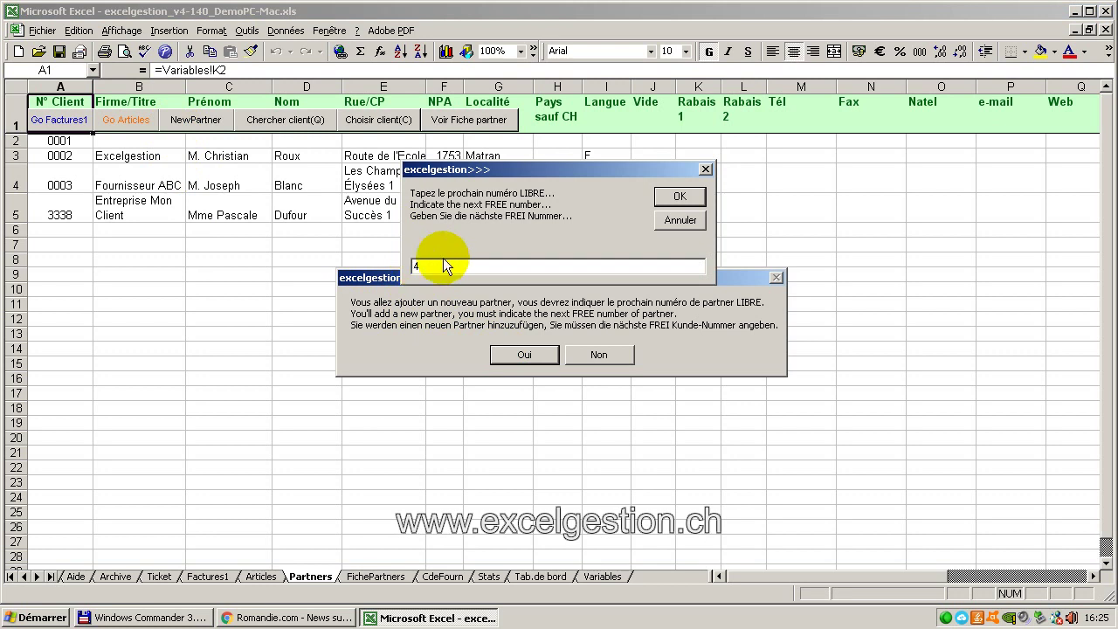
{"action": "left_click", "coordinate": [667, 196]}
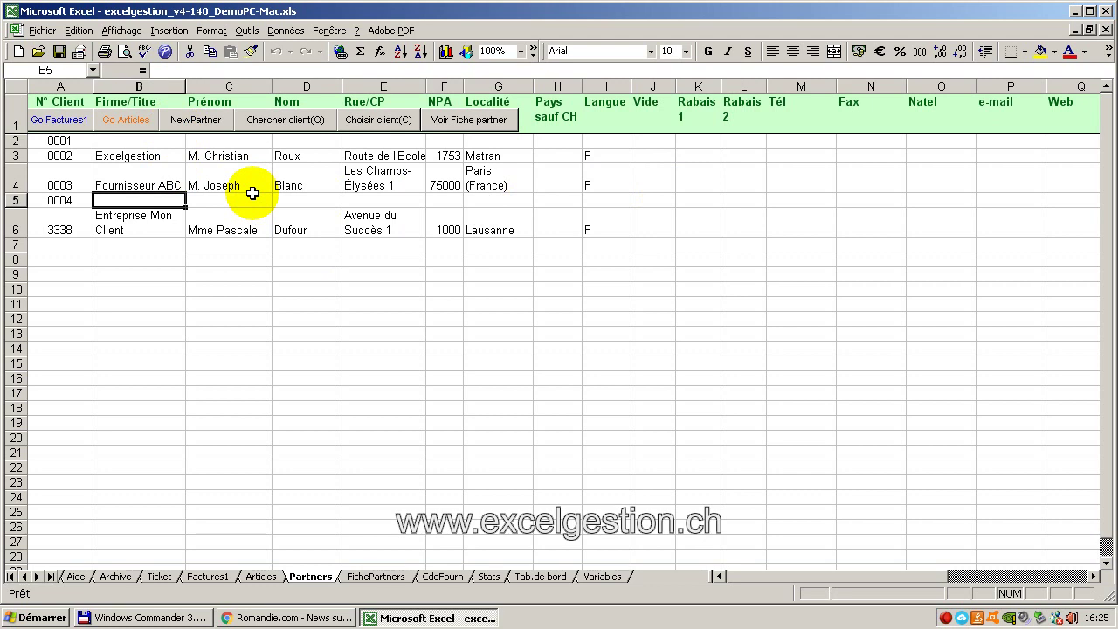
Enter the title Monsieur and the customer's first and last names in the new partner row
{"action": "type", "text": "Monsieur"}
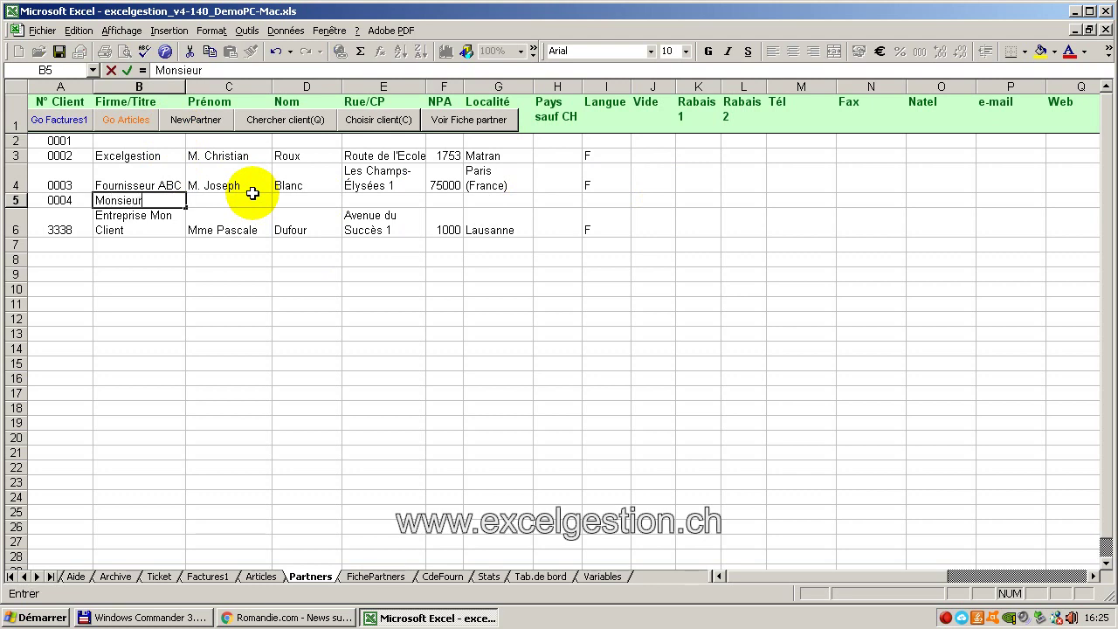
{"action": "left_click", "coordinate": [257, 201]}
{"action": "type", "text": "Jean"}
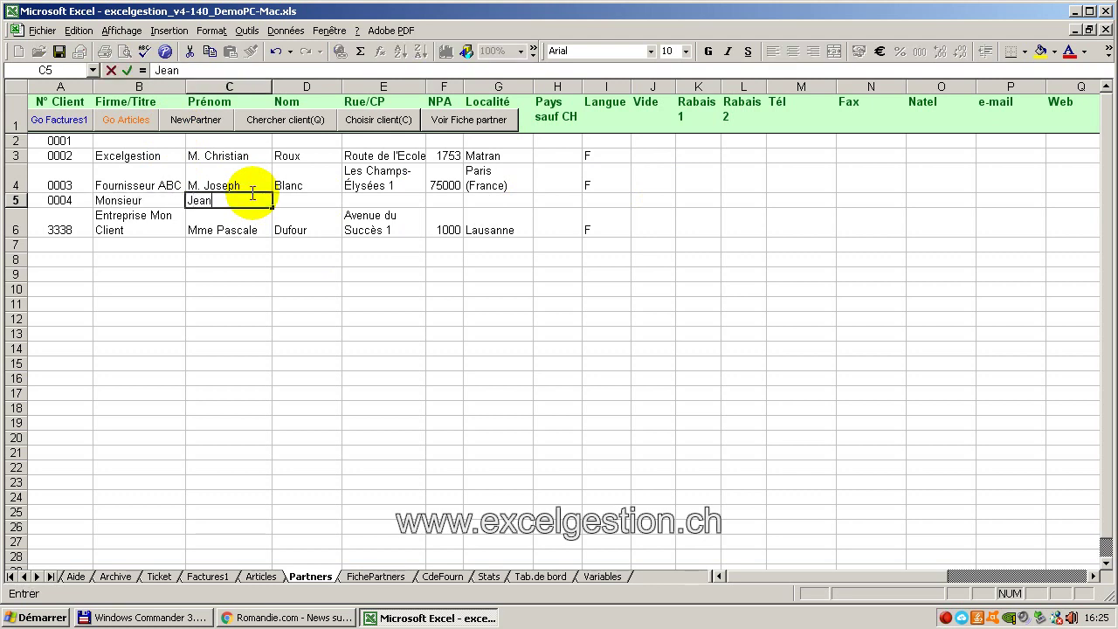
{"action": "key", "text": "Tab"}
{"action": "type", "text": "Duo"}
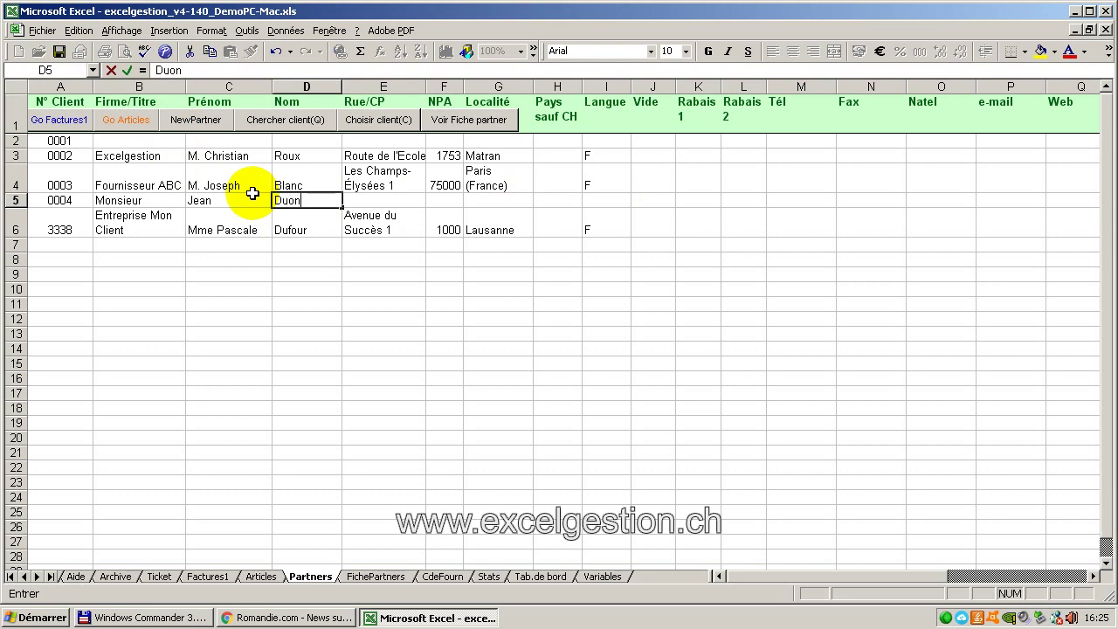
{"action": "type", "text": "pond"}
{"action": "key", "text": "Tab"}
Fill in the new partner's street address, postcode and locality, leave the country blank, and set the language to F
{"action": "type", "text": "Les Haudères 24"}
{"action": "key", "text": "Tab"}
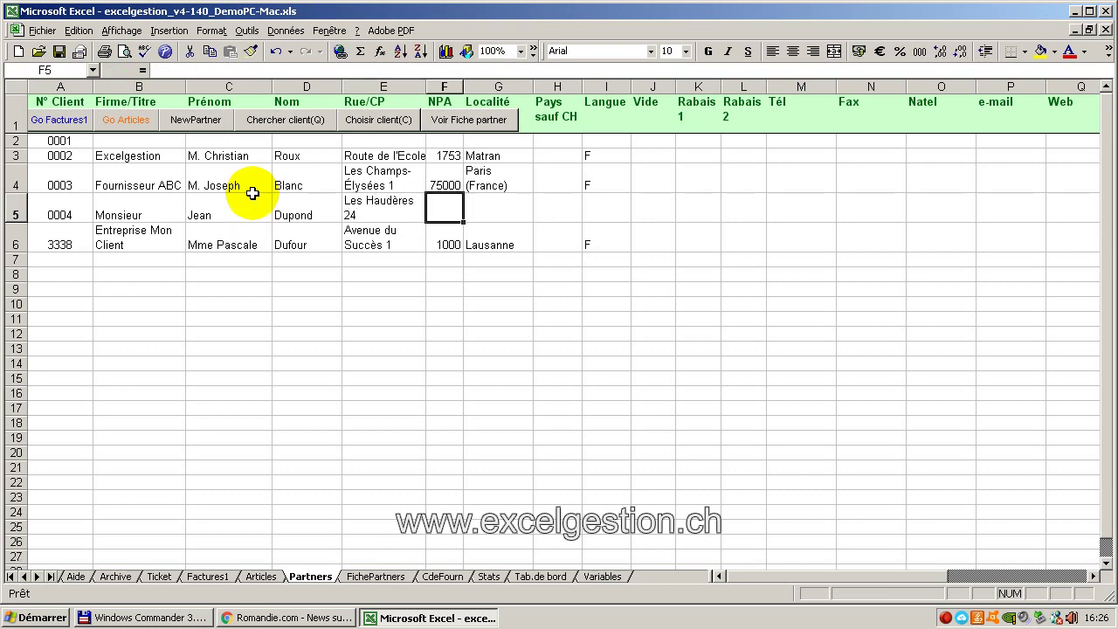
{"action": "type", "text": "1234"}
{"action": "key", "text": "Tab"}
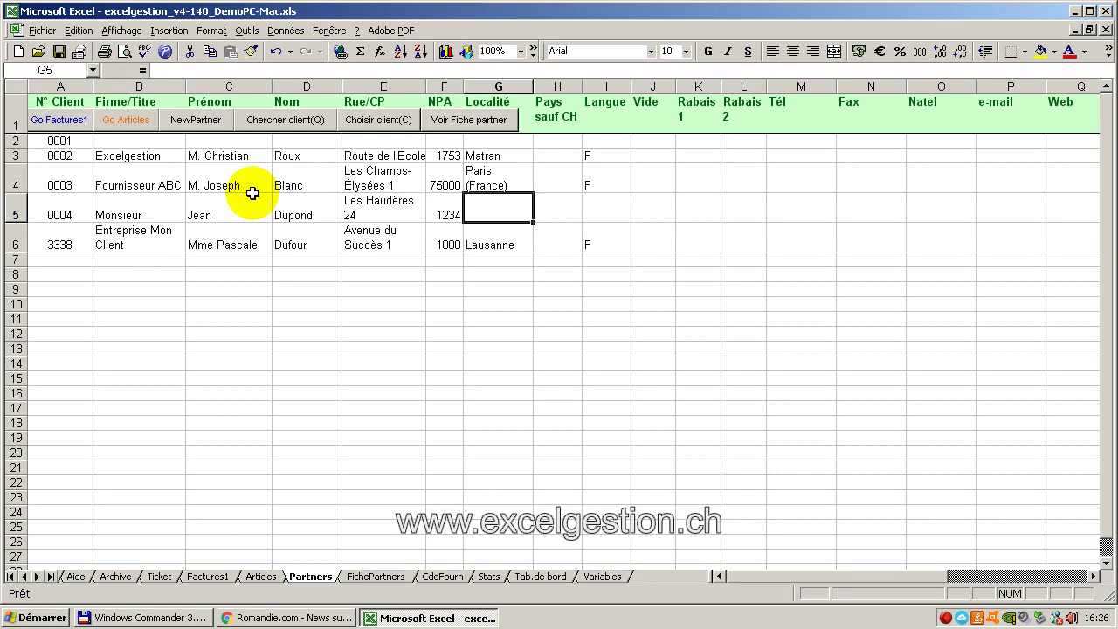
{"action": "type", "text": "Tart"}
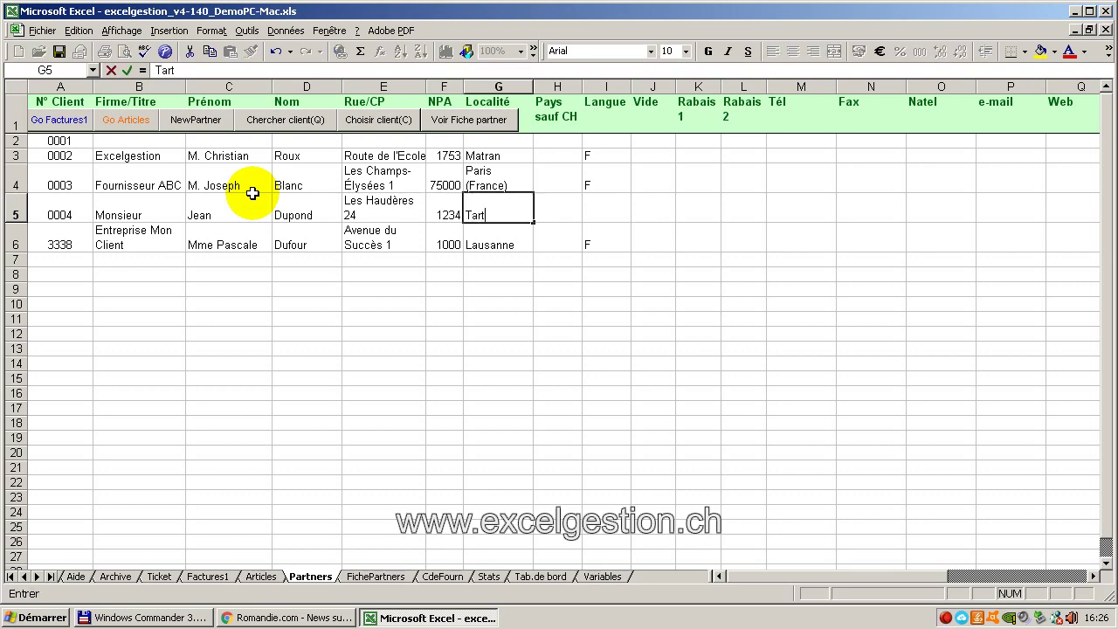
{"action": "type", "text": "empion"}
{"action": "key", "text": "Tab"}
{"action": "key", "text": "Tab"}
{"action": "type", "text": "F"}
{"action": "key", "text": "Tab"}
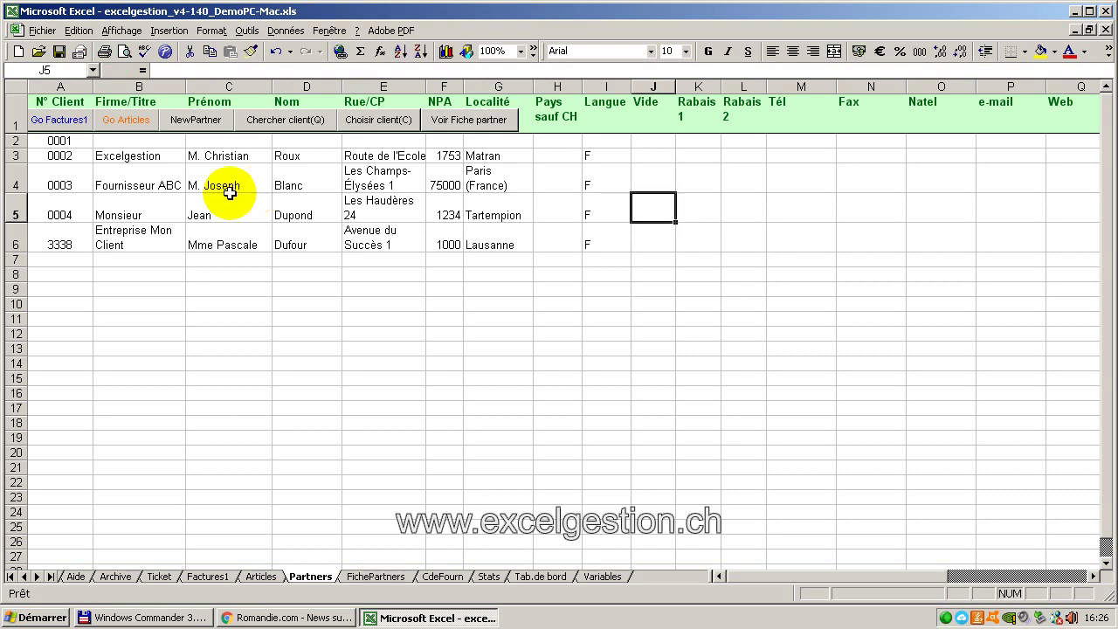
Choose the new partner as the invoice's client and assign an automatic invoice number with the reference cr
{"action": "left_click", "coordinate": [344, 127]}
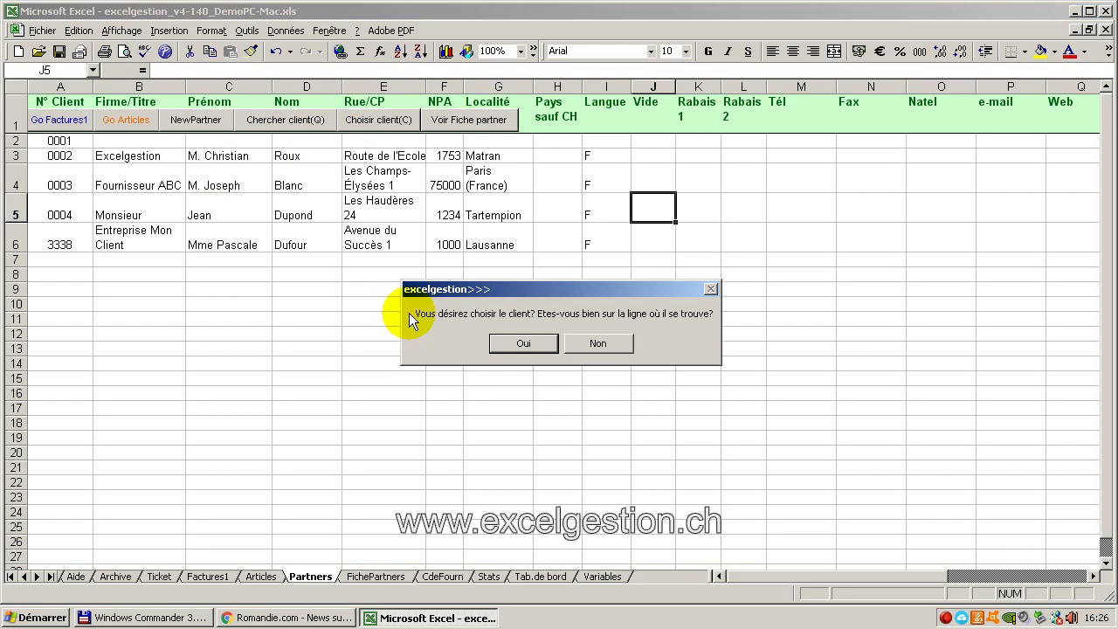
{"action": "left_click", "coordinate": [495, 342]}
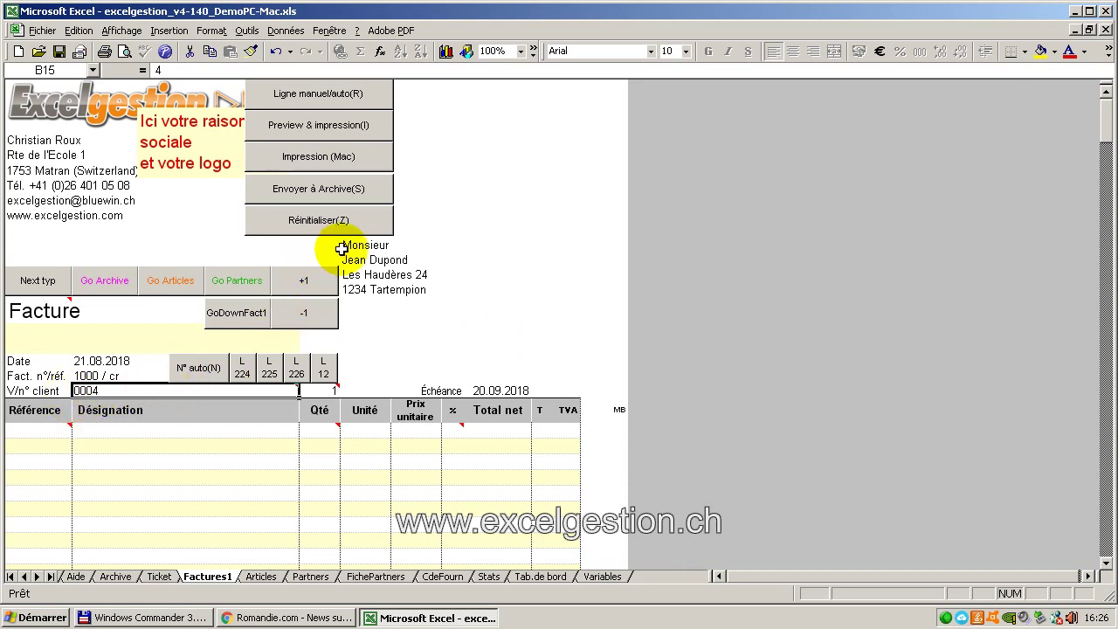
{"action": "left_click", "coordinate": [185, 375]}
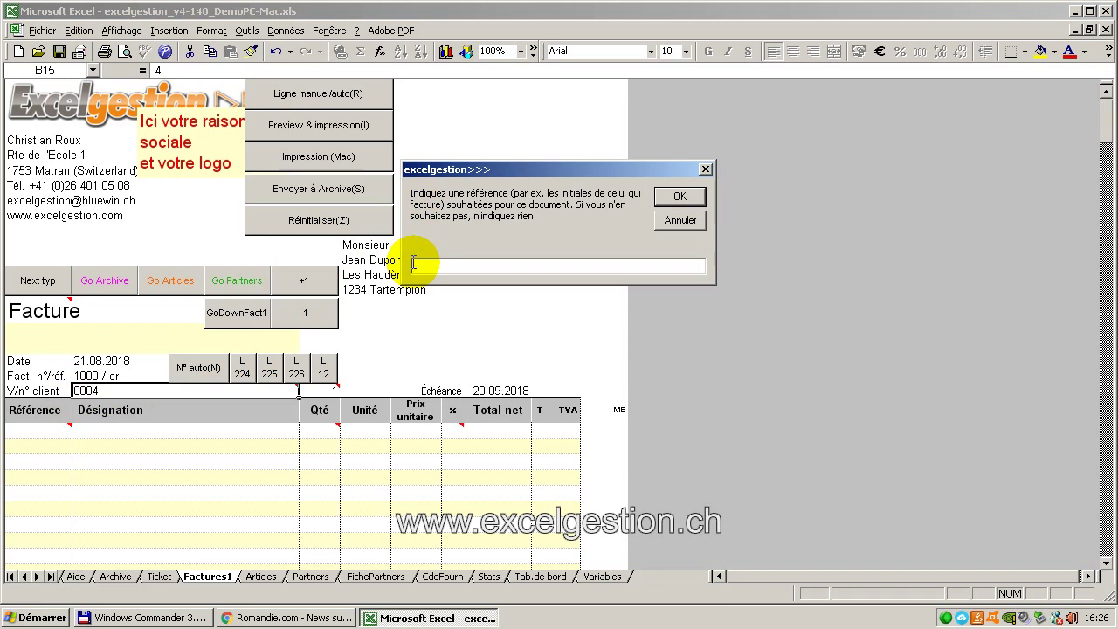
{"action": "type", "text": "cr"}
{"action": "left_click", "coordinate": [663, 197]}
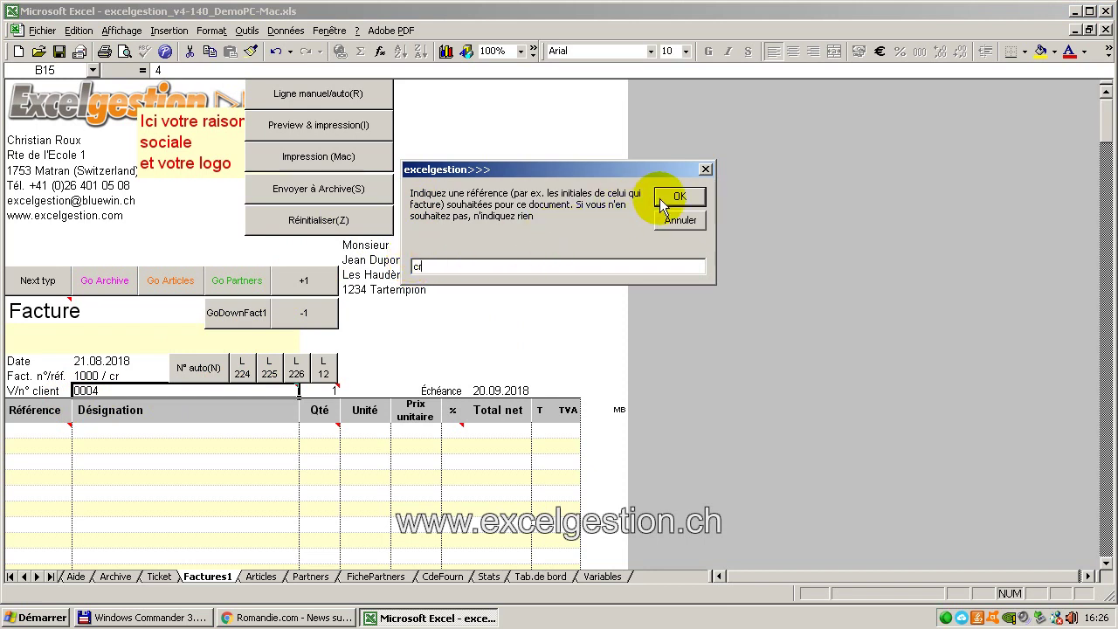
Search the article list for "Nor", leaving the second search word at its default
{"action": "left_click", "coordinate": [156, 292]}
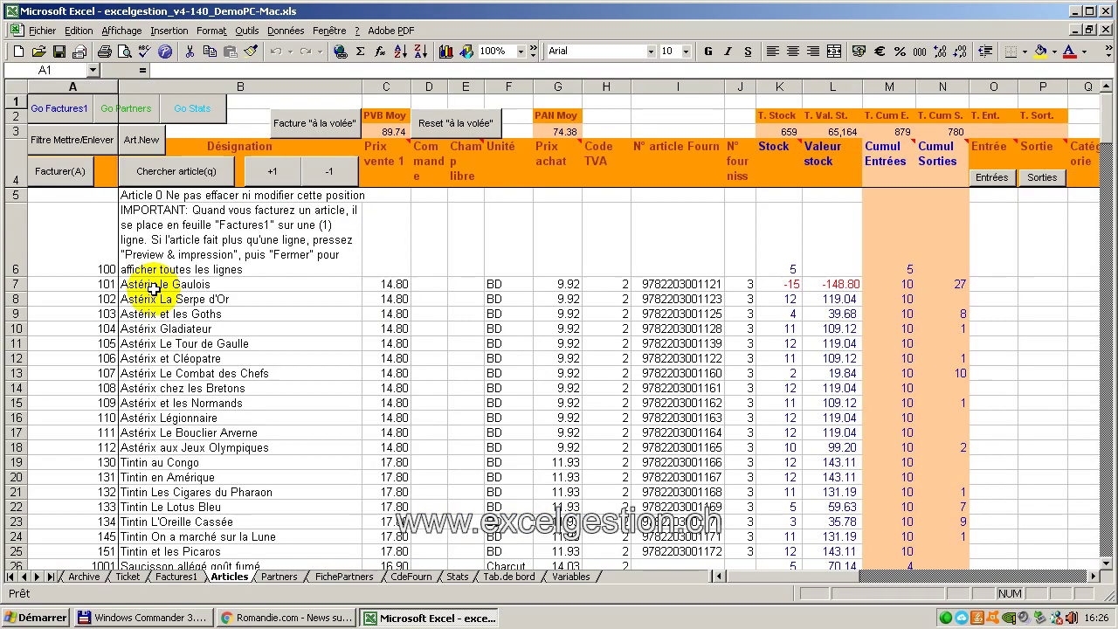
{"action": "left_click", "coordinate": [180, 175]}
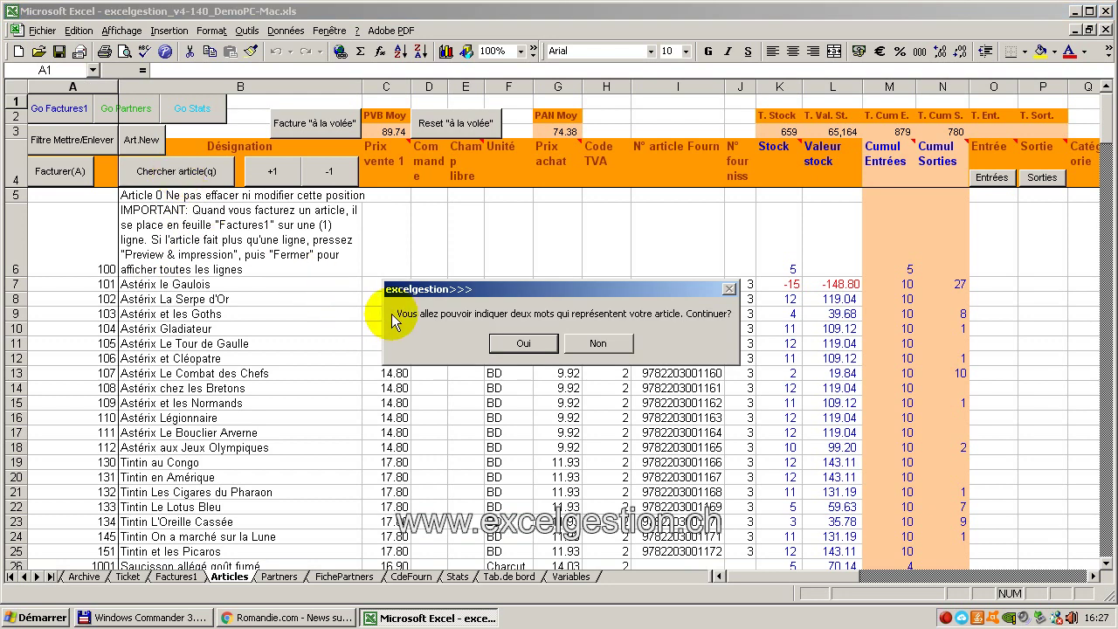
{"action": "left_click", "coordinate": [494, 341]}
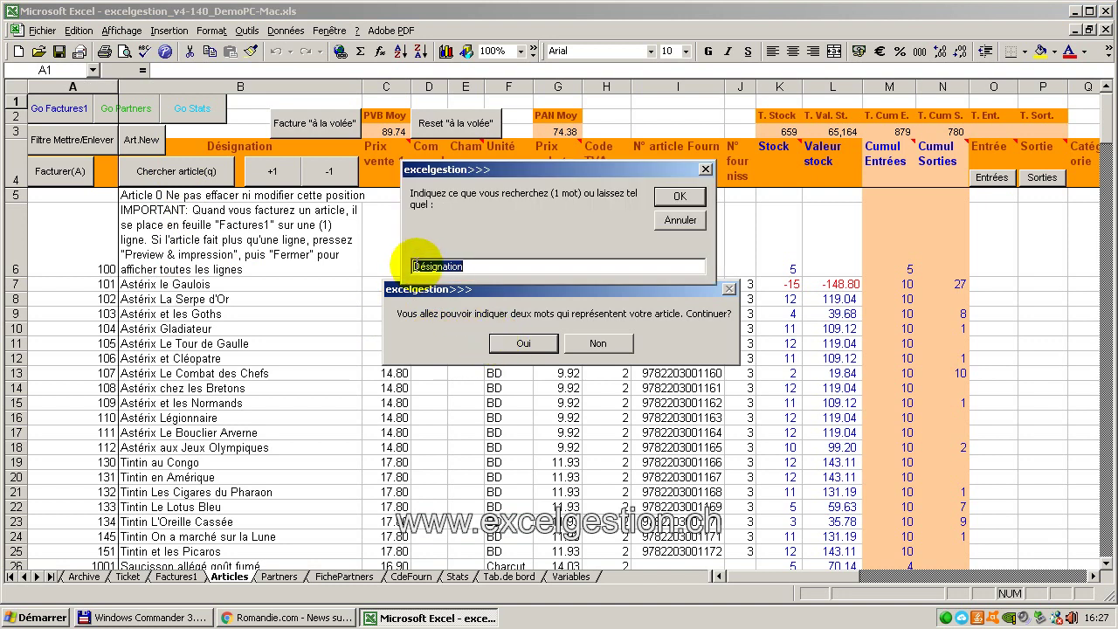
{"action": "type", "text": "Nor"}
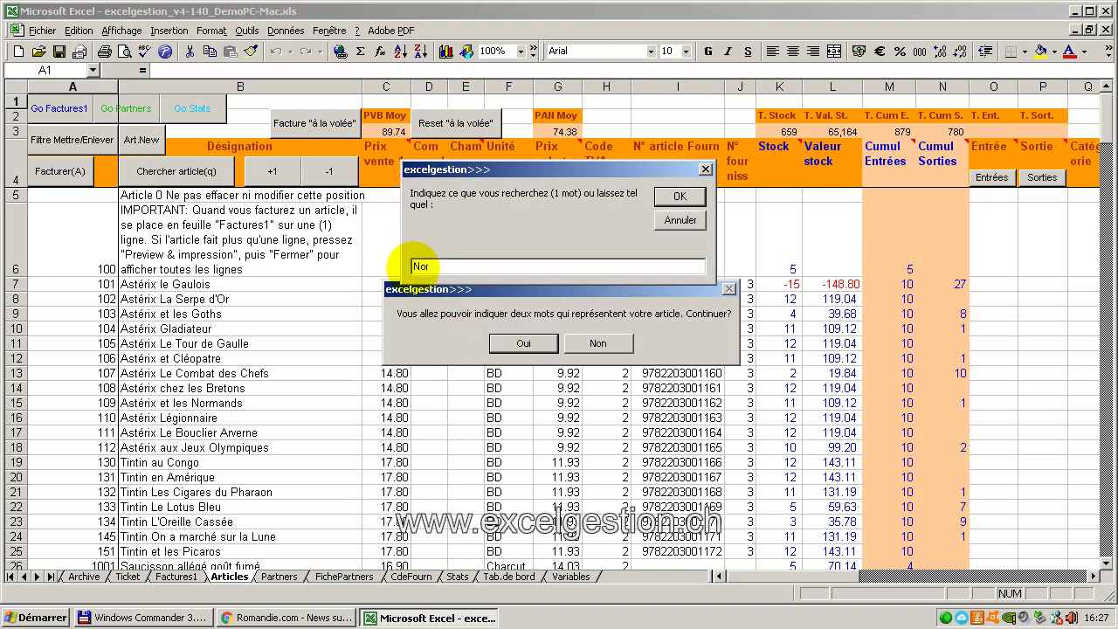
{"action": "left_click", "coordinate": [677, 197]}
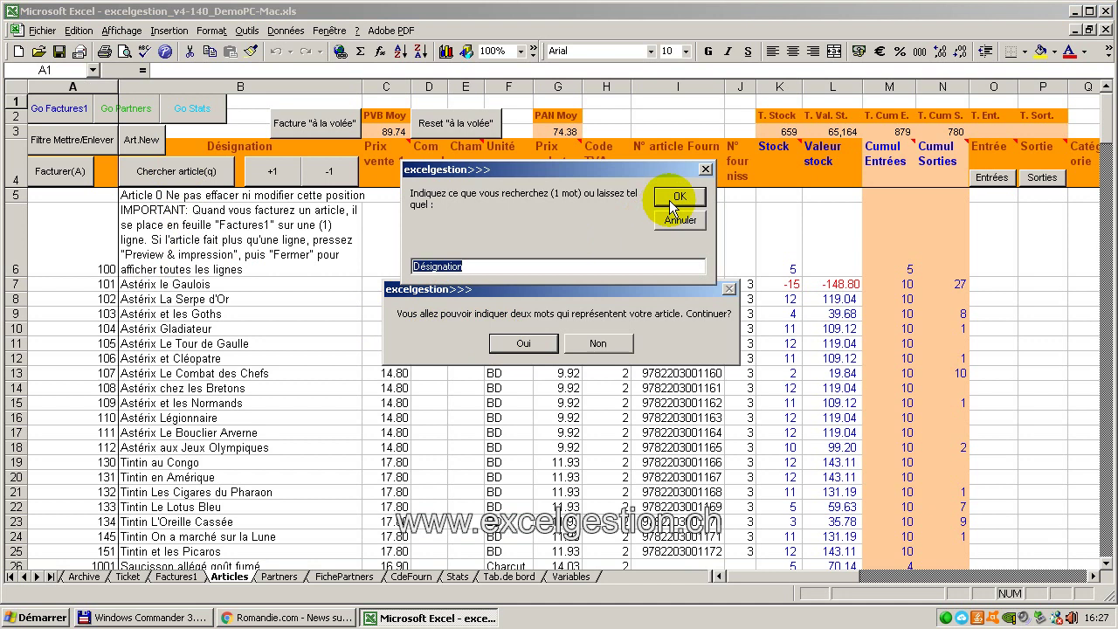
{"action": "left_click", "coordinate": [674, 200]}
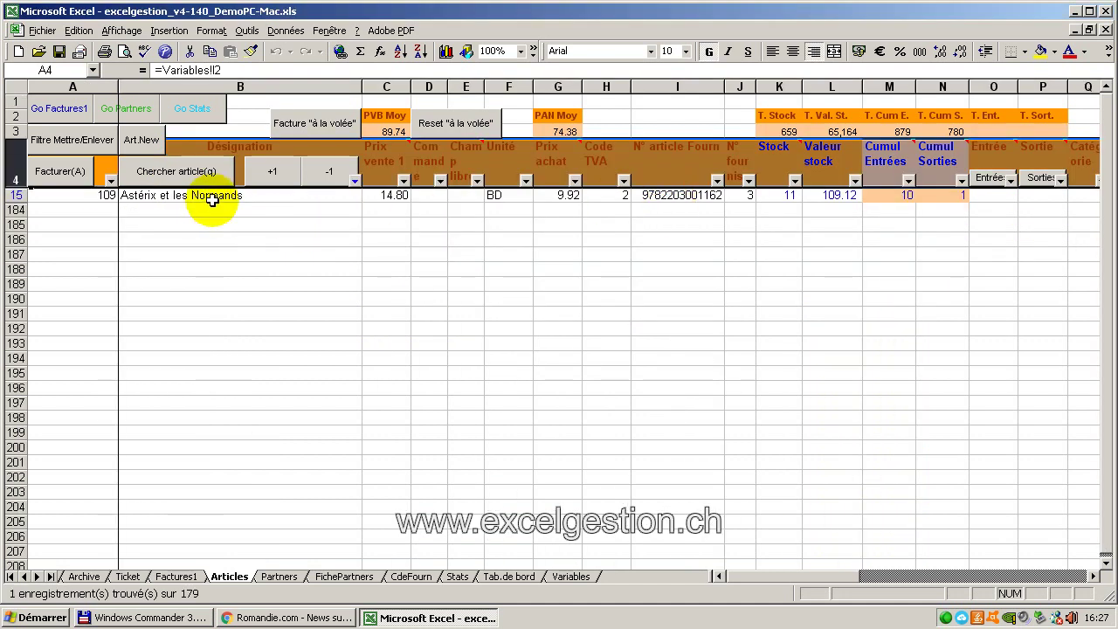
Invoice a quantity of 4 of the article "Astérix et les Normands" with a discount of 10
{"action": "left_click", "coordinate": [38, 181]}
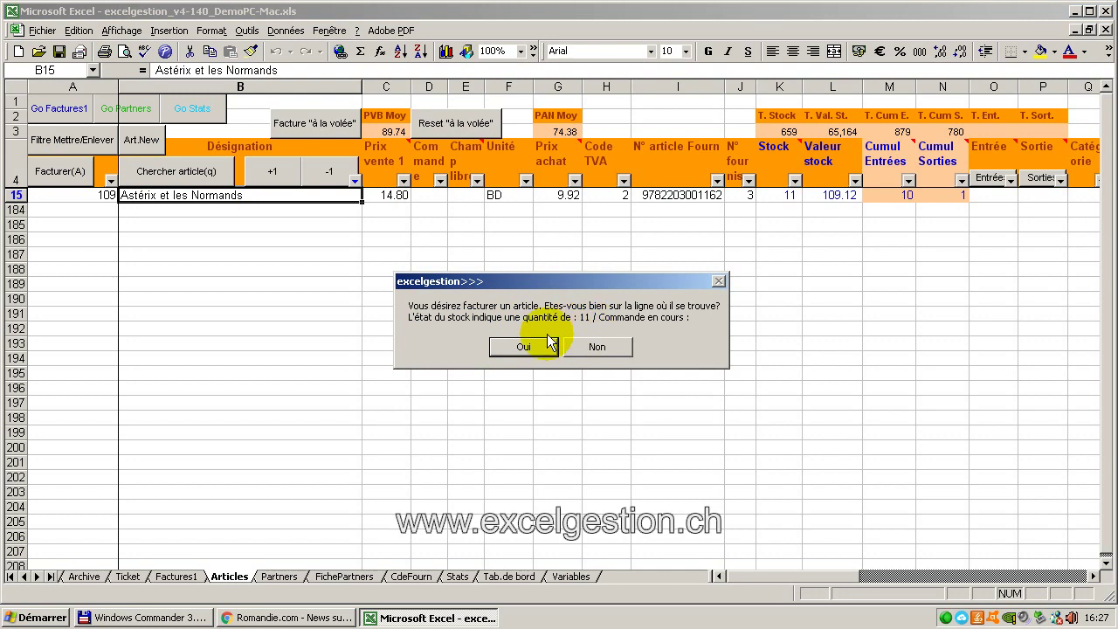
{"action": "left_click", "coordinate": [500, 349]}
{"action": "type", "text": "4"}
{"action": "left_click", "coordinate": [662, 199]}
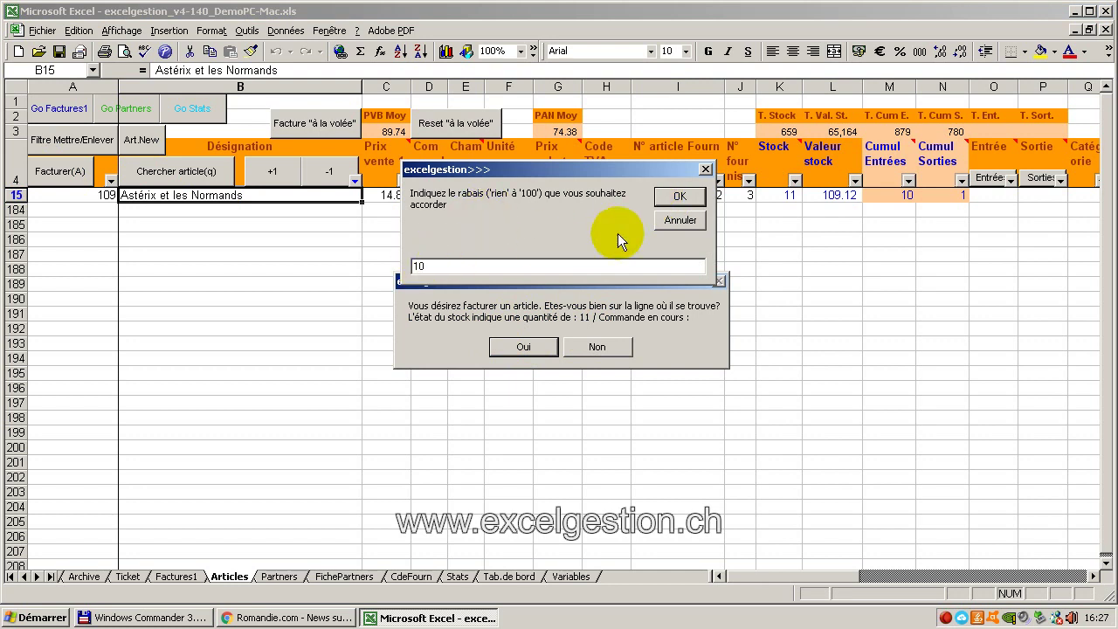
{"action": "left_click", "coordinate": [662, 196]}
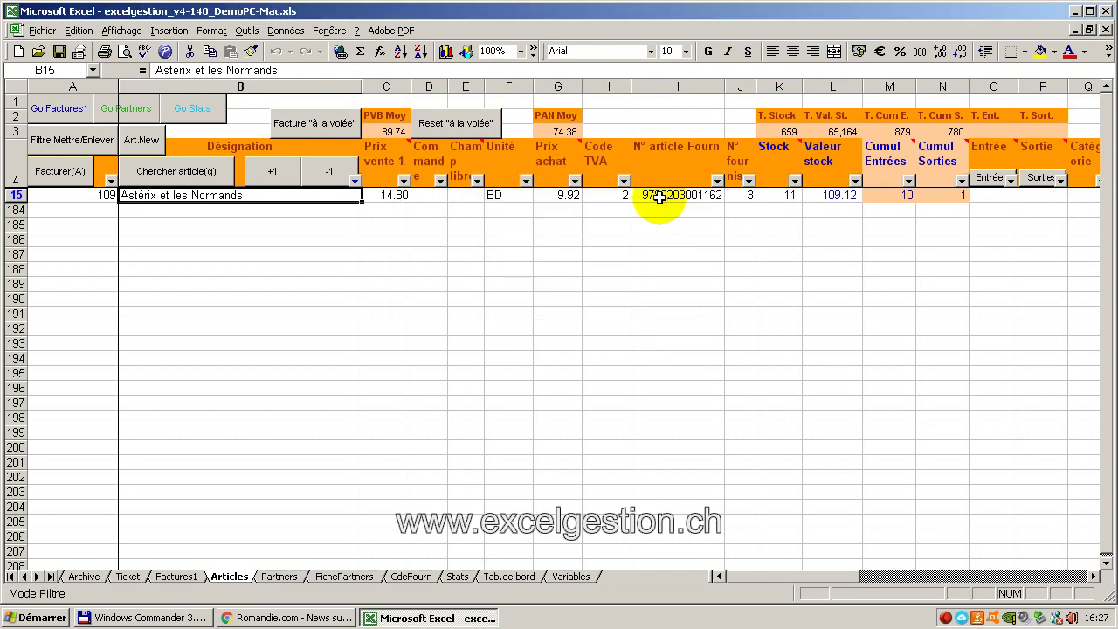
Clear the article filter and search the list for "tin", leaving the second search word at its default
{"action": "left_click", "coordinate": [162, 179]}
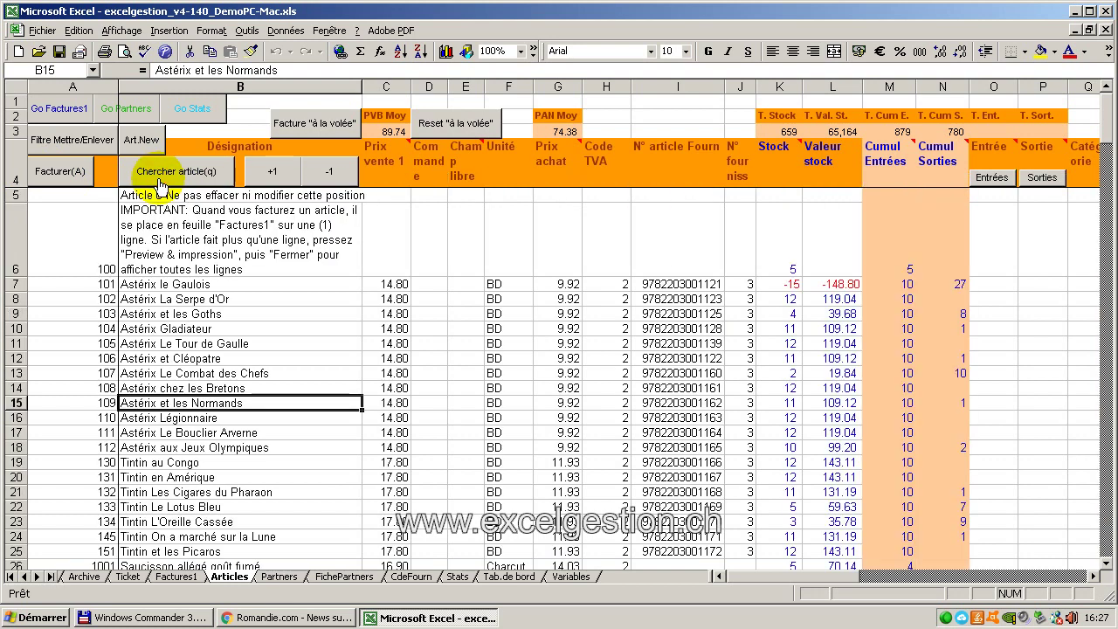
{"action": "left_click", "coordinate": [158, 180]}
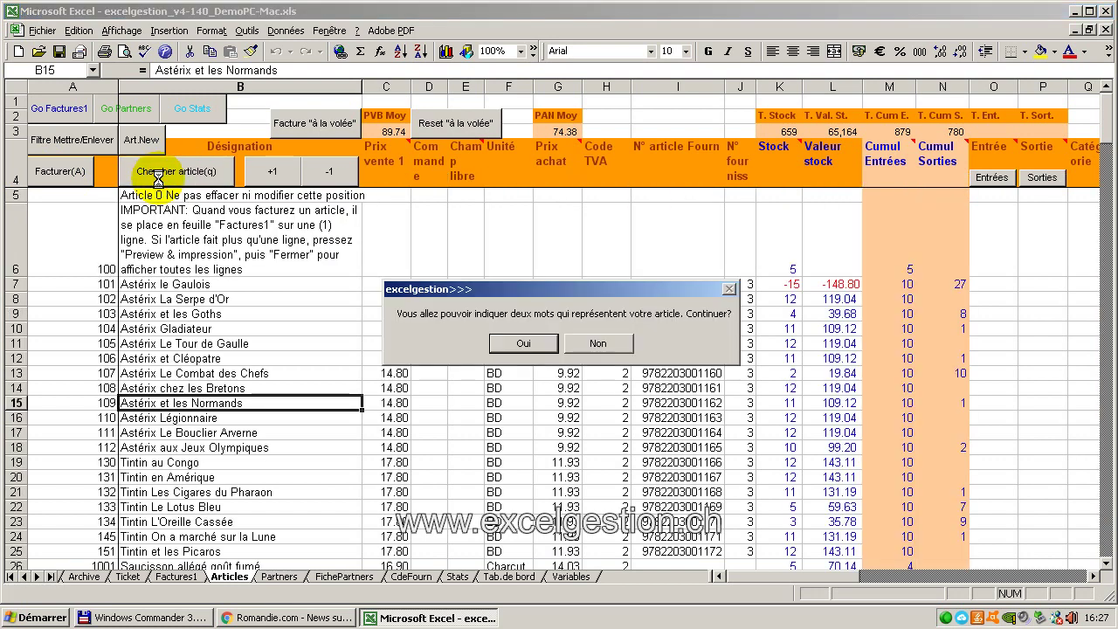
{"action": "left_click", "coordinate": [515, 345]}
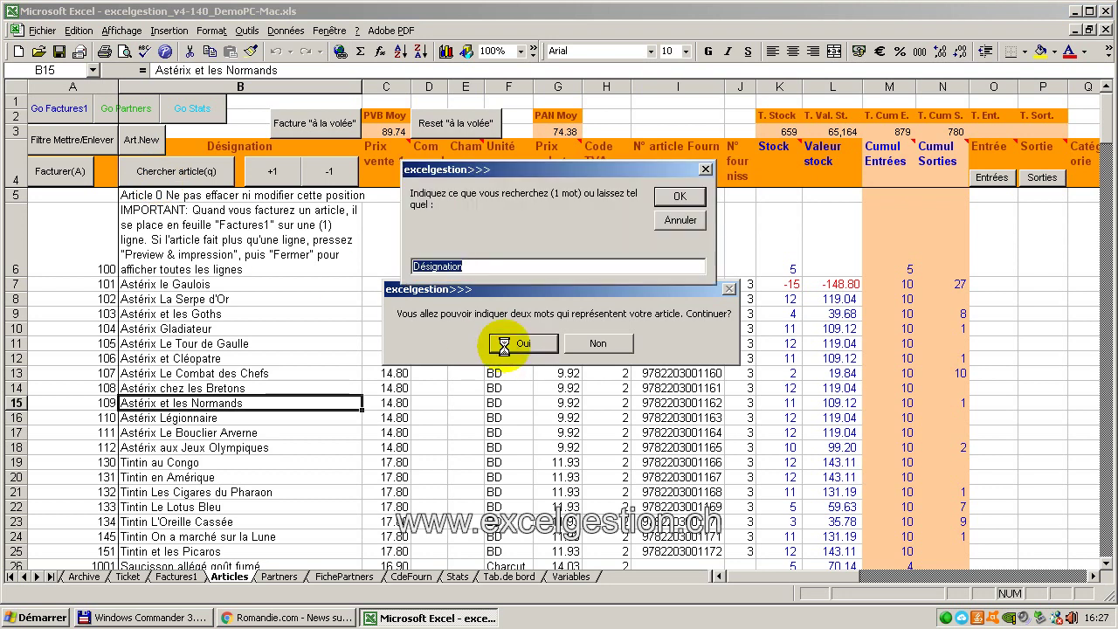
{"action": "type", "text": "tin"}
{"action": "left_click", "coordinate": [675, 197]}
{"action": "left_click", "coordinate": [675, 198]}
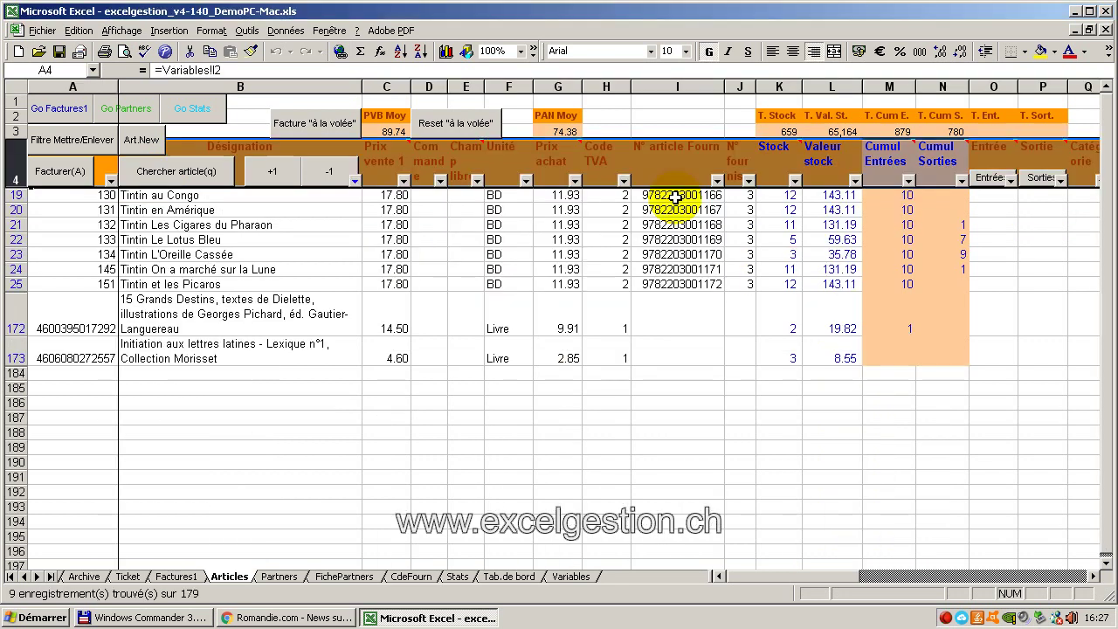
Invoice a quantity of 2 of the book "15 Grands Destins" without discount, then clear the article filter and return to the invoice
{"action": "left_click", "coordinate": [198, 320]}
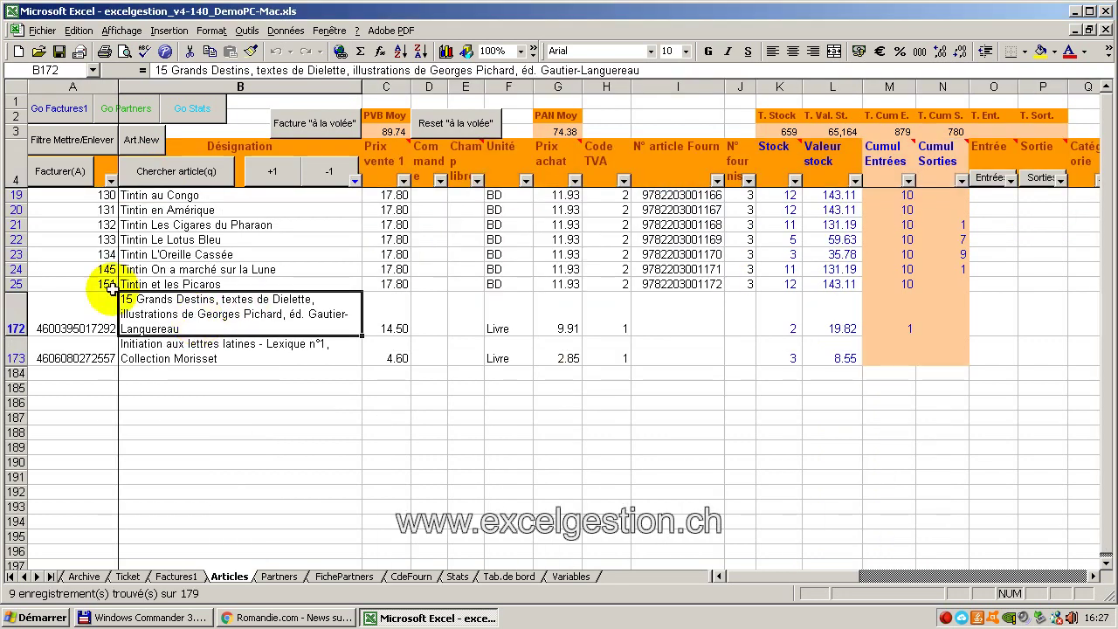
{"action": "left_click", "coordinate": [36, 181]}
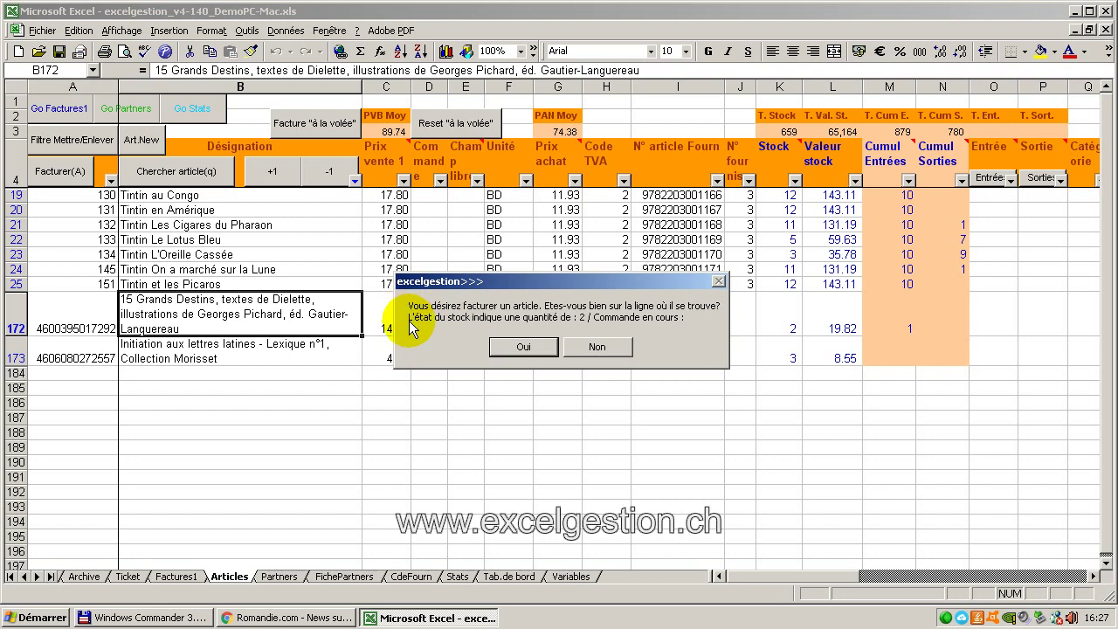
{"action": "left_click", "coordinate": [503, 347]}
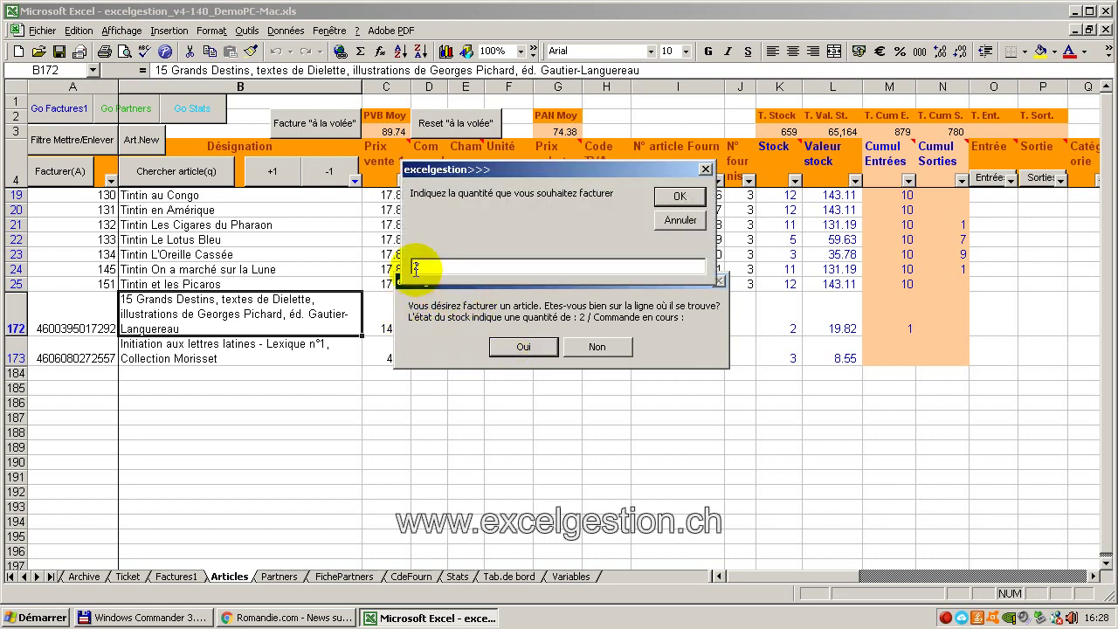
{"action": "type", "text": "2"}
{"action": "left_click", "coordinate": [668, 197]}
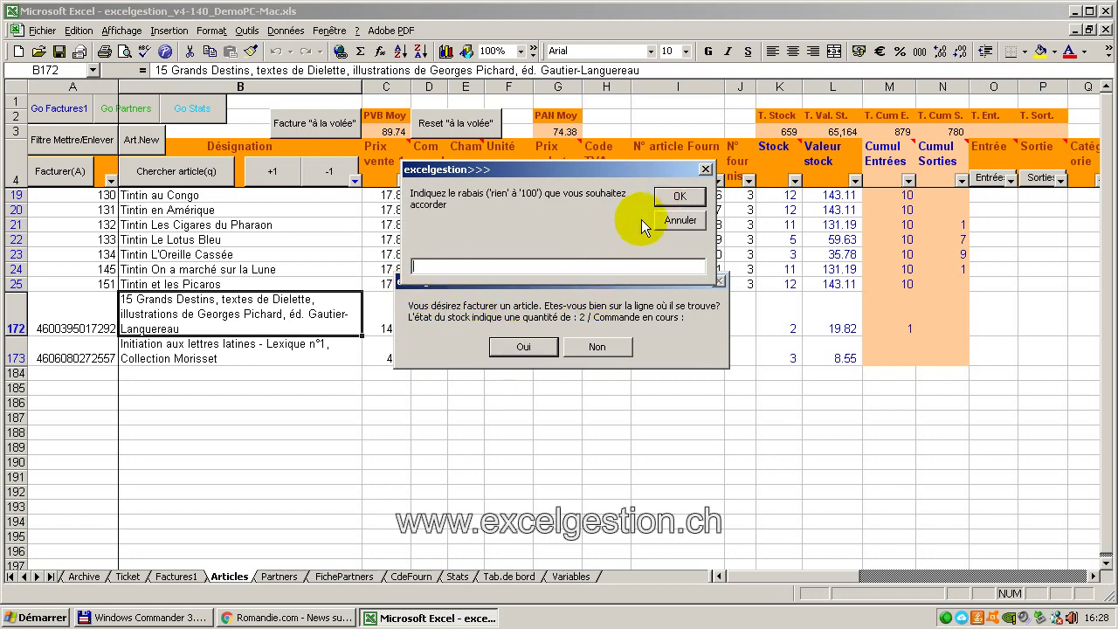
{"action": "left_click", "coordinate": [675, 197]}
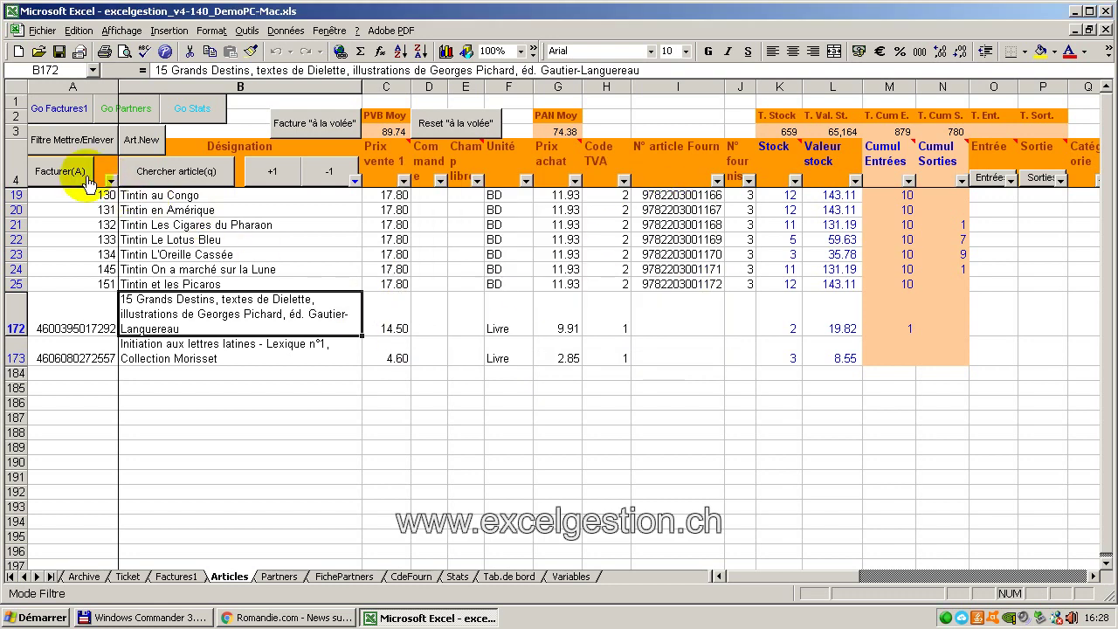
{"action": "left_click", "coordinate": [127, 175]}
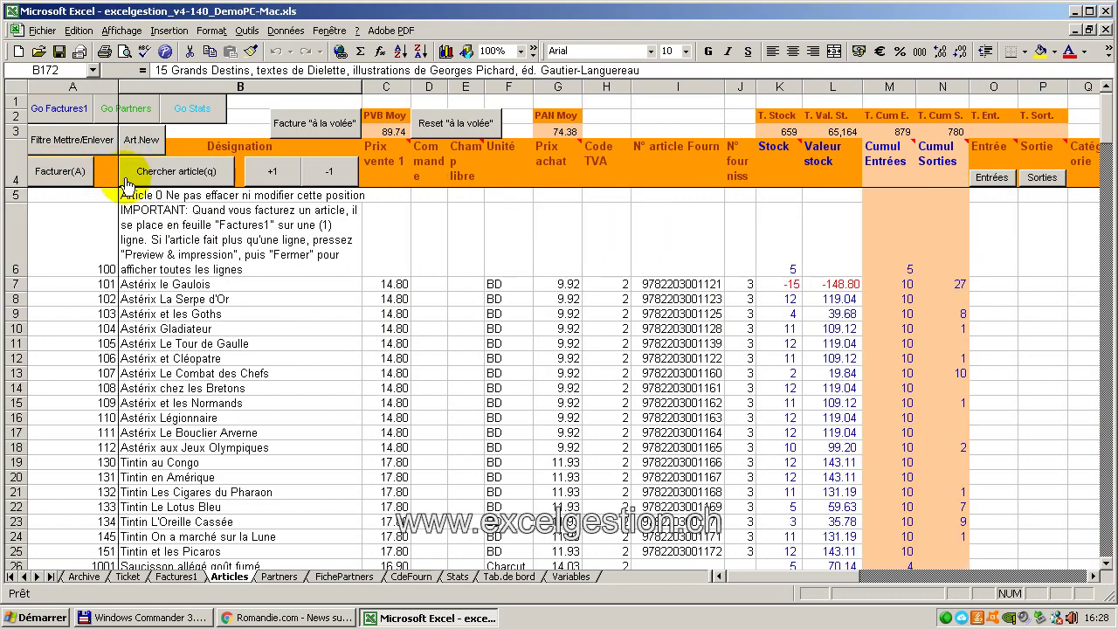
{"action": "left_click", "coordinate": [32, 120]}
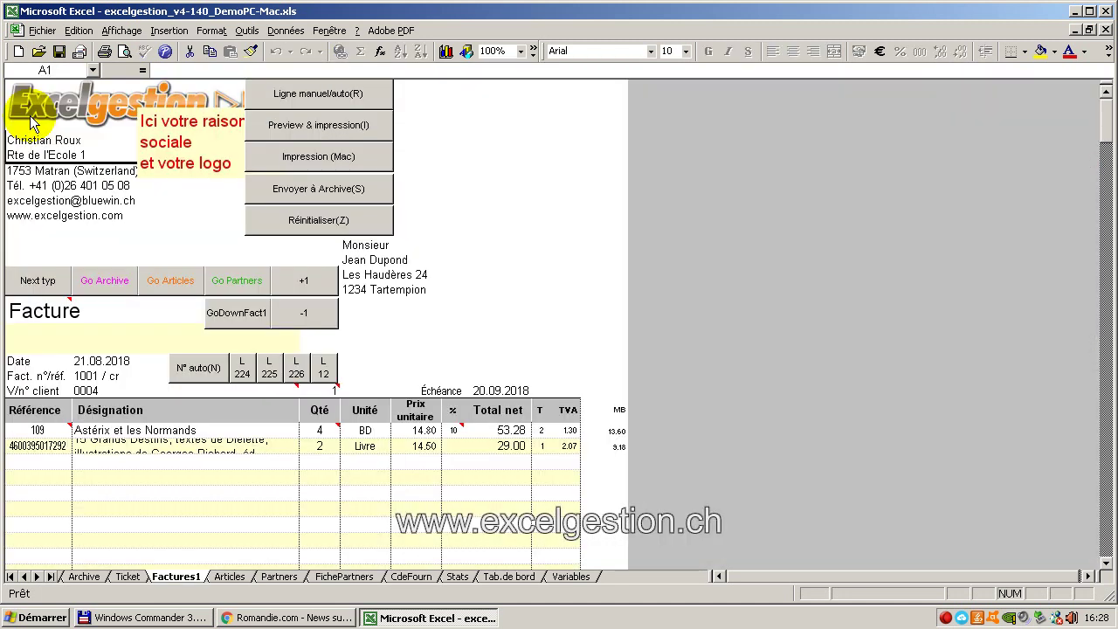
Preview the invoice, print it to the PDF file excelgestion_v4-140_DemoPC-Mac.pdf, and close the resulting document after viewing it
{"action": "left_click", "coordinate": [290, 126]}
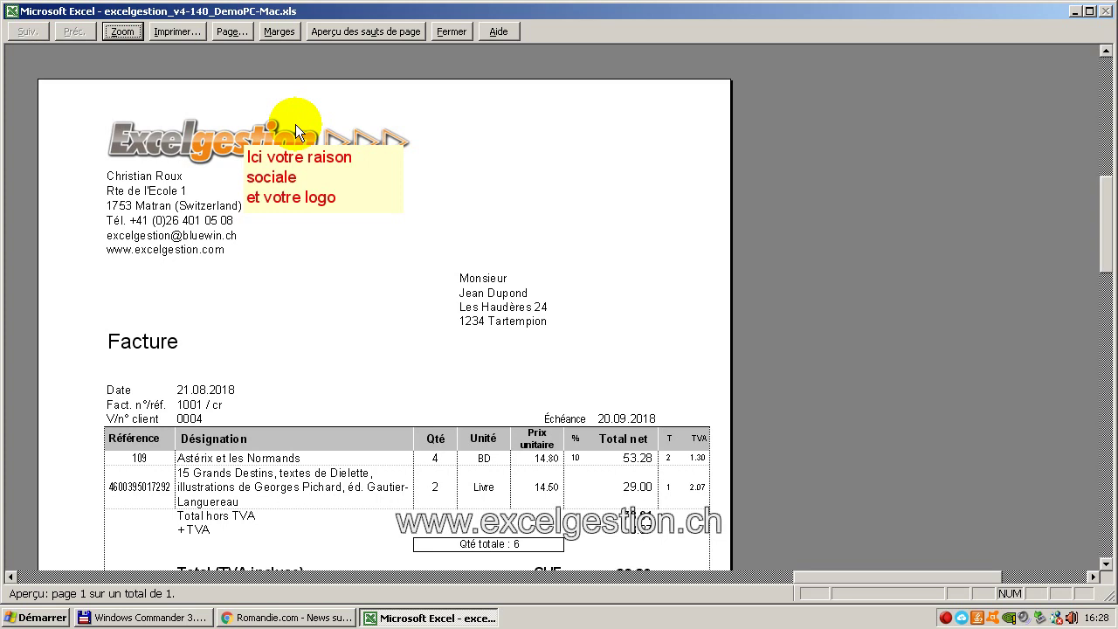
{"action": "left_click", "coordinate": [184, 33]}
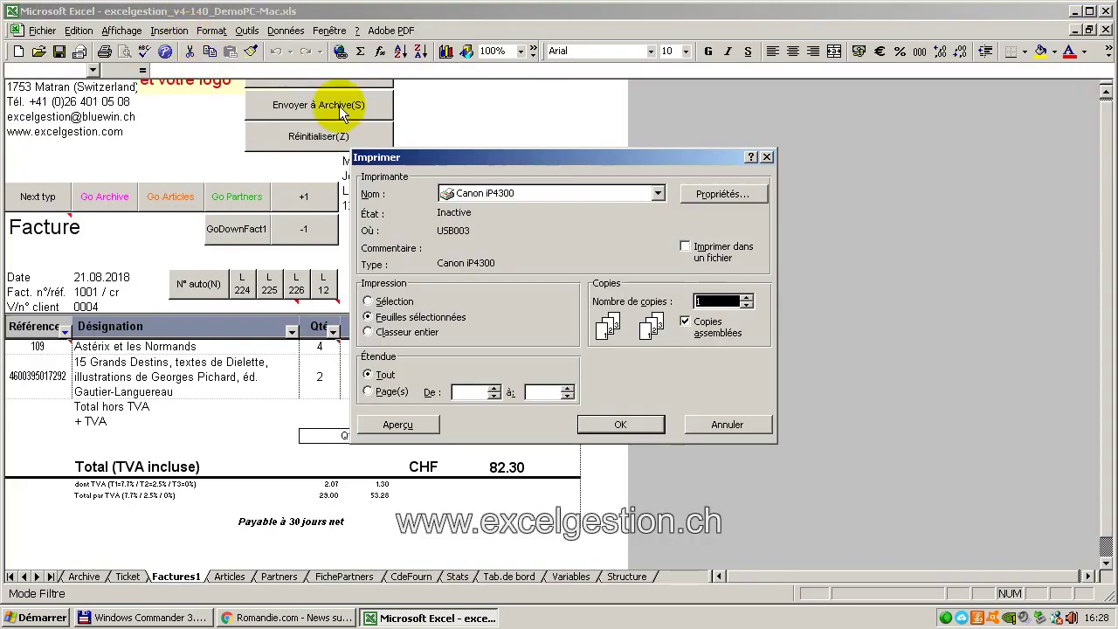
{"action": "left_click", "coordinate": [656, 193]}
{"action": "left_click", "coordinate": [495, 211]}
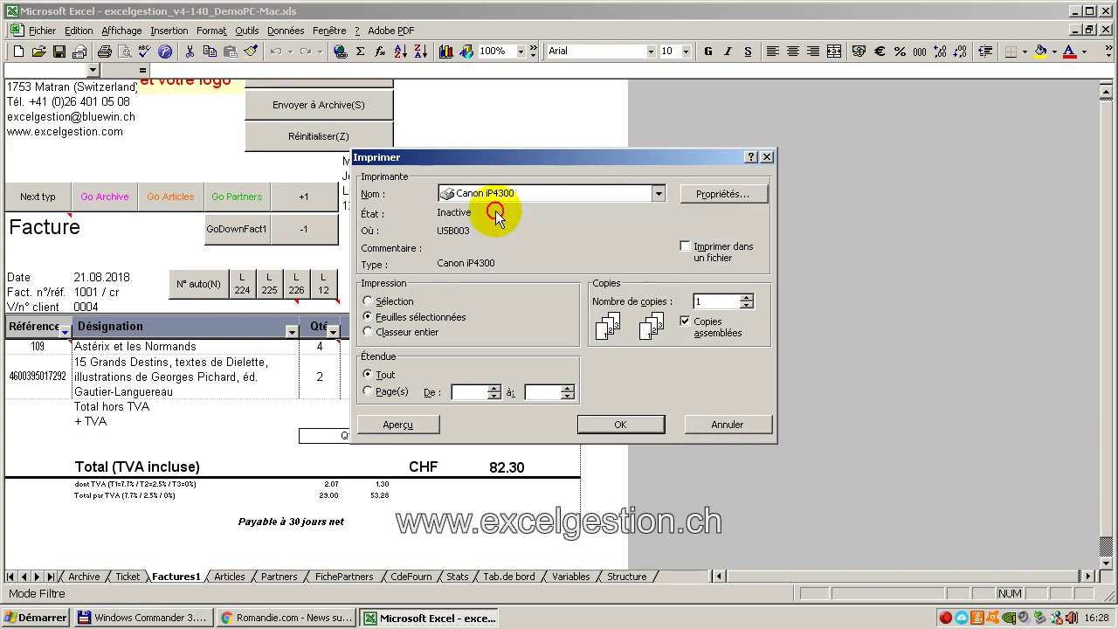
{"action": "left_click", "coordinate": [597, 426]}
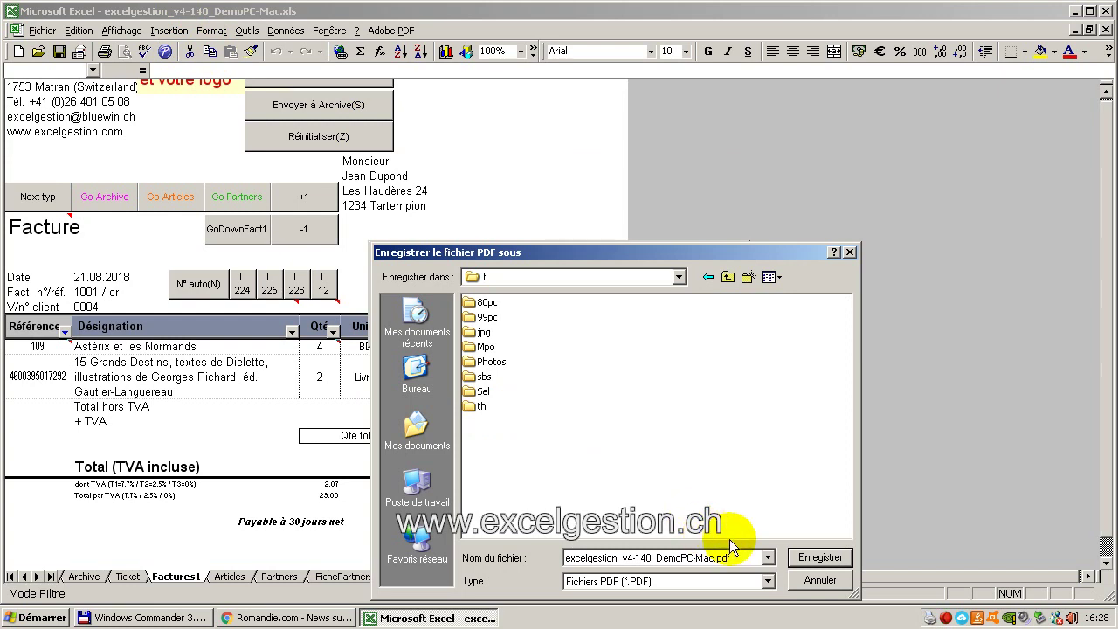
{"action": "left_click", "coordinate": [819, 557]}
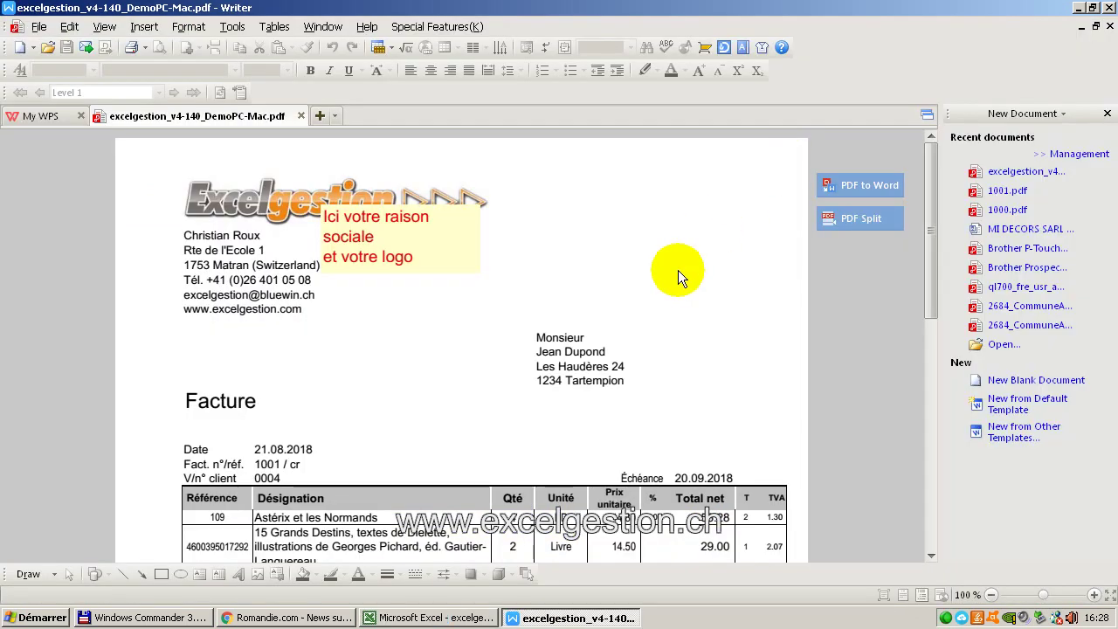
{"action": "mouse_move", "coordinate": [931, 248]}
{"action": "left_mouse_down"}
{"action": "mouse_move", "coordinate": [936, 480]}
{"action": "mouse_move", "coordinate": [935, 235]}
{"action": "left_mouse_up"}
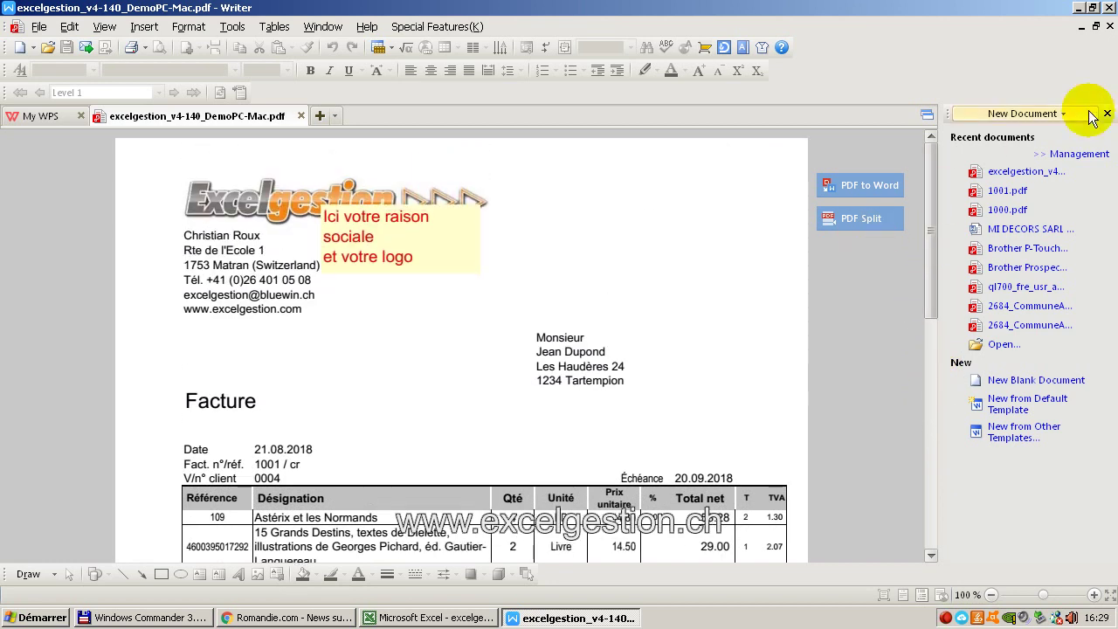
{"action": "left_click", "coordinate": [1110, 7]}
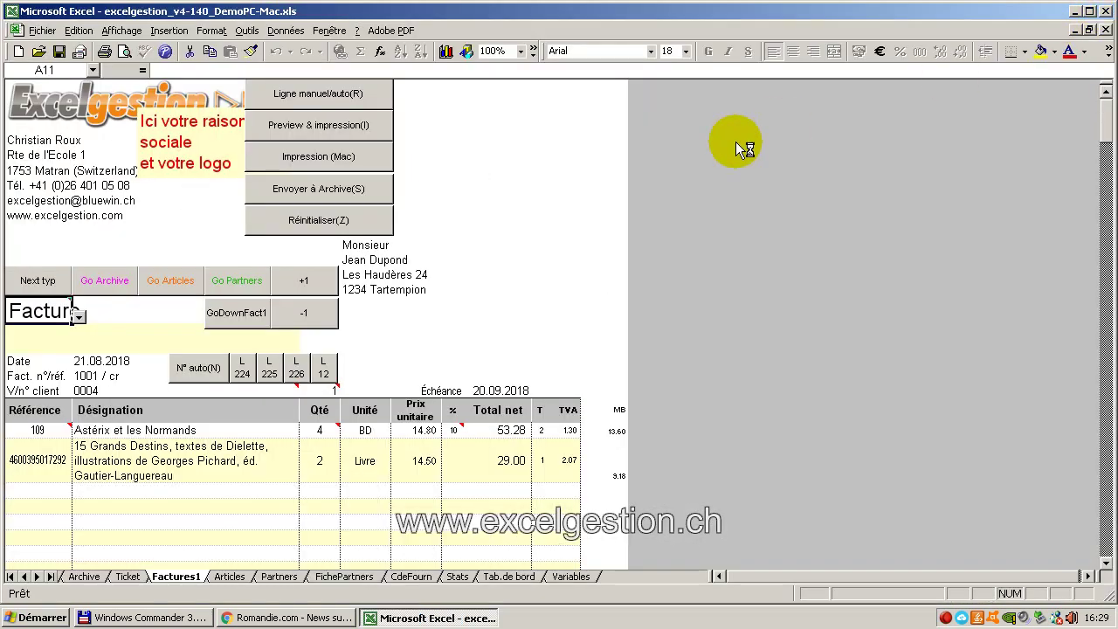
Send the invoice's articles to the archive, then reset Factures1 to empty its article lines
{"action": "left_click", "coordinate": [266, 199]}
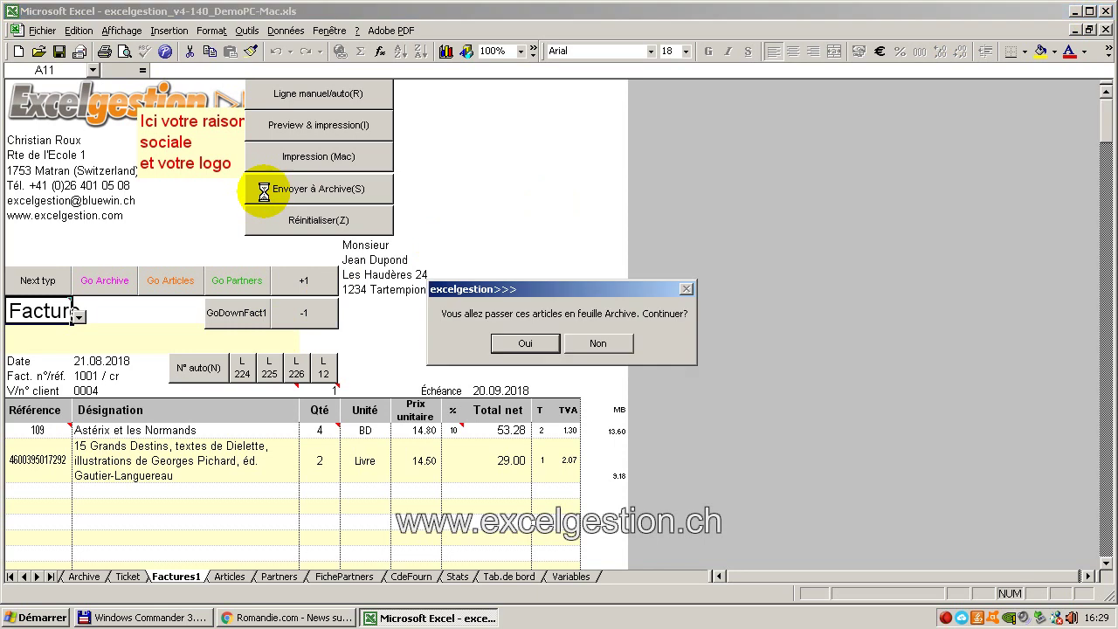
{"action": "left_click", "coordinate": [520, 346]}
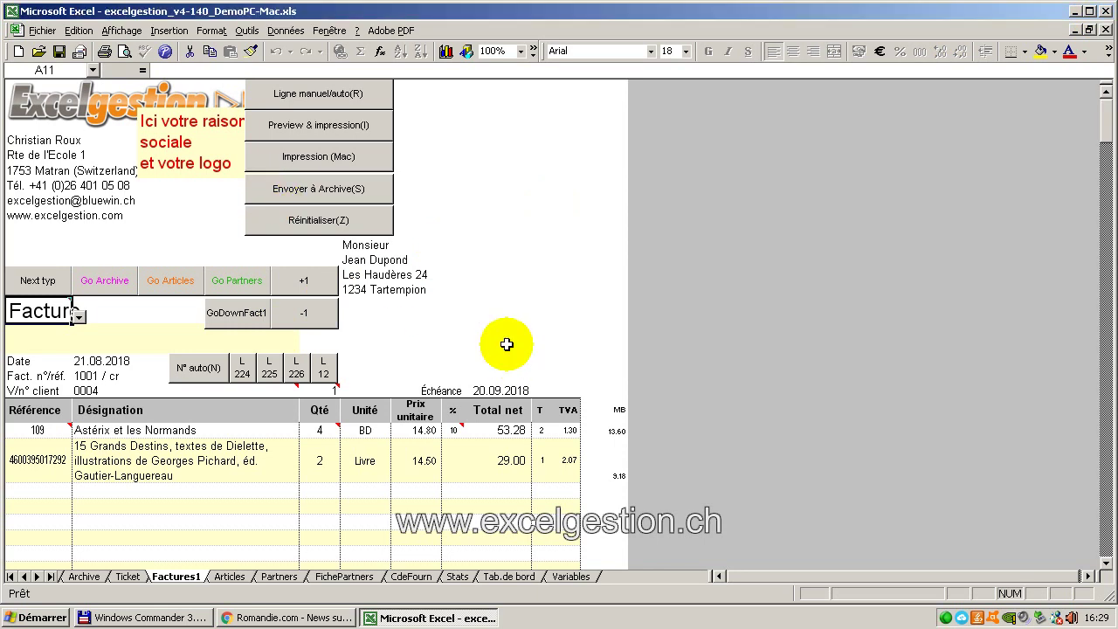
{"action": "left_click", "coordinate": [260, 227]}
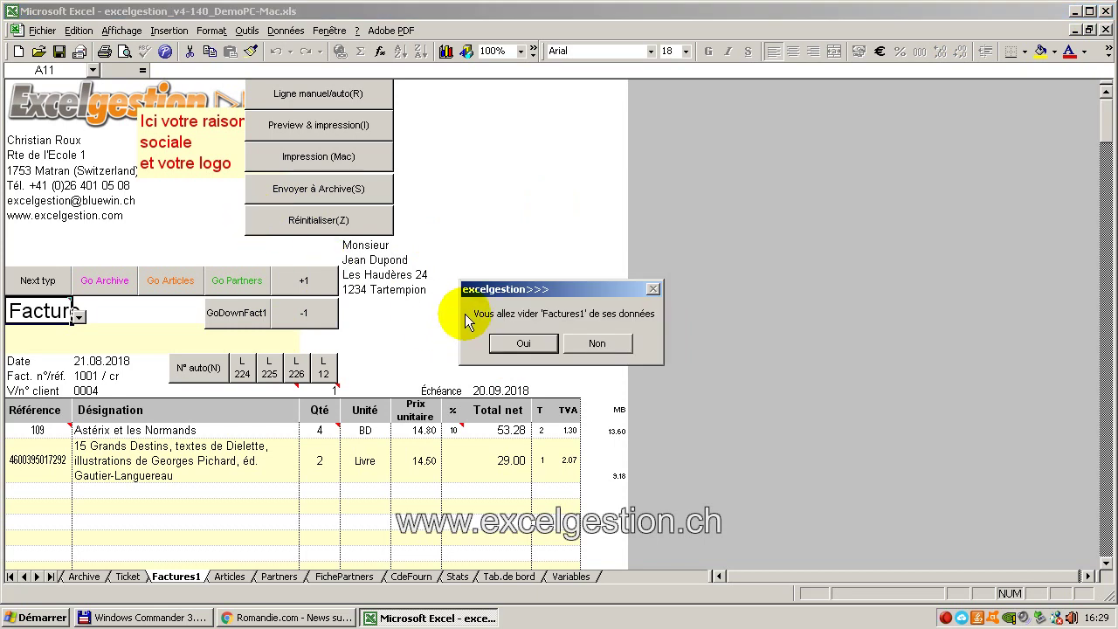
{"action": "left_click", "coordinate": [496, 343]}
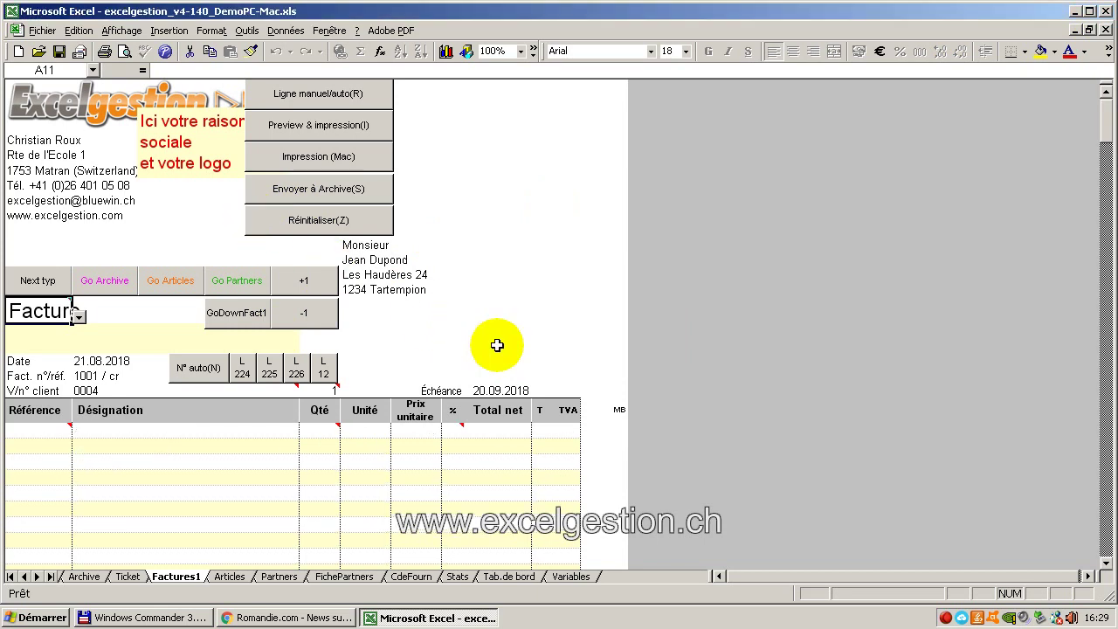
Show the open payments in the archive and record a payment of 82.30 dated 21.8.18 for the new invoice
{"action": "left_click", "coordinate": [98, 286]}
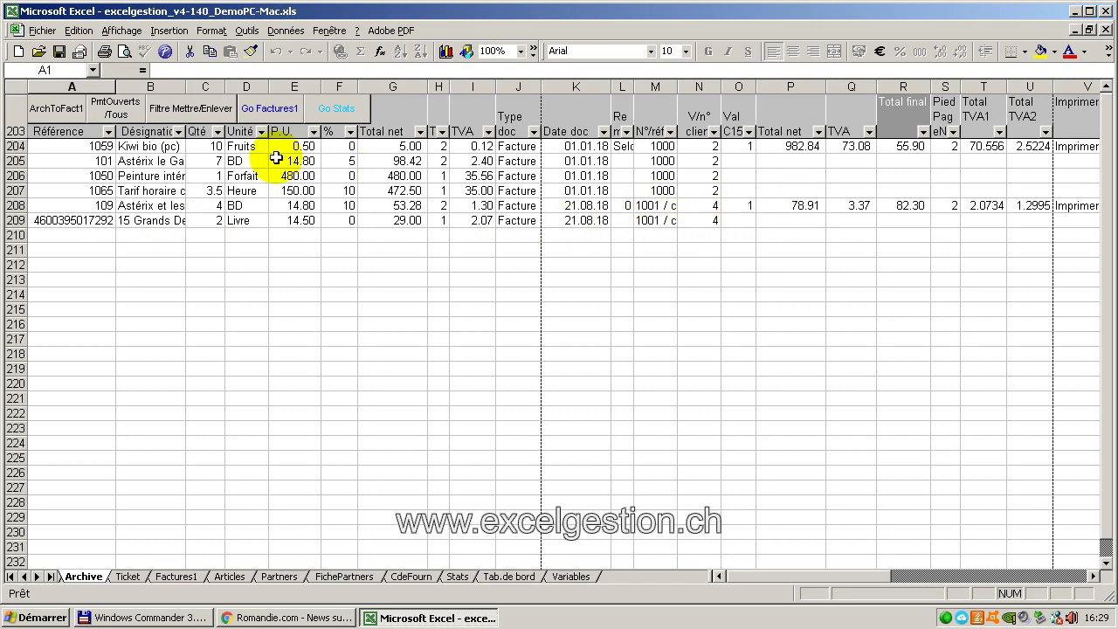
{"action": "left_click", "coordinate": [115, 108]}
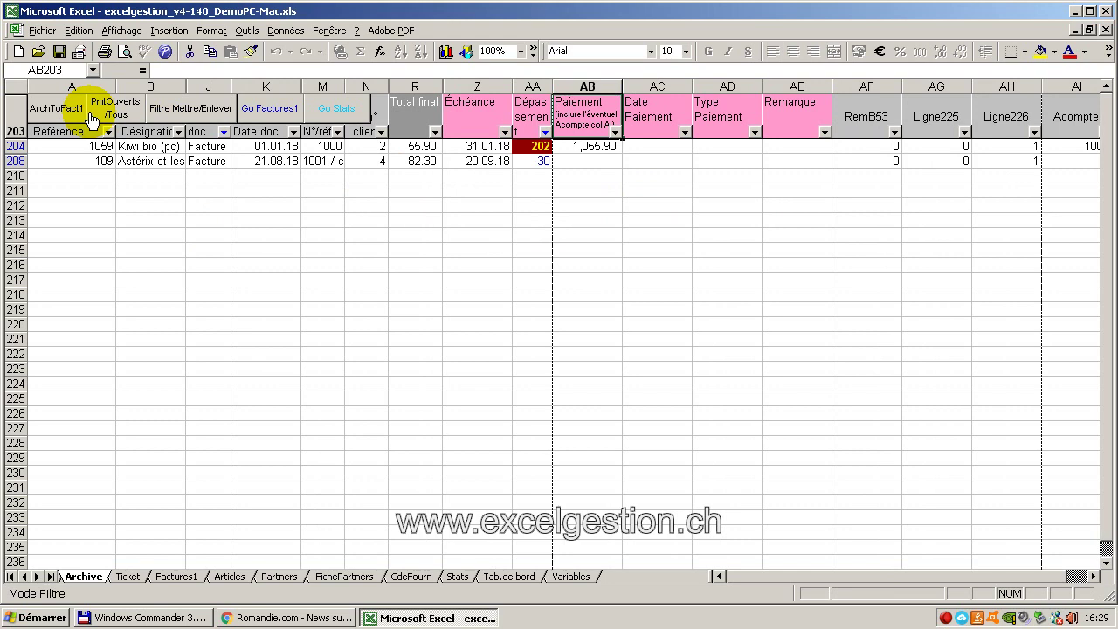
{"action": "left_click", "coordinate": [579, 160]}
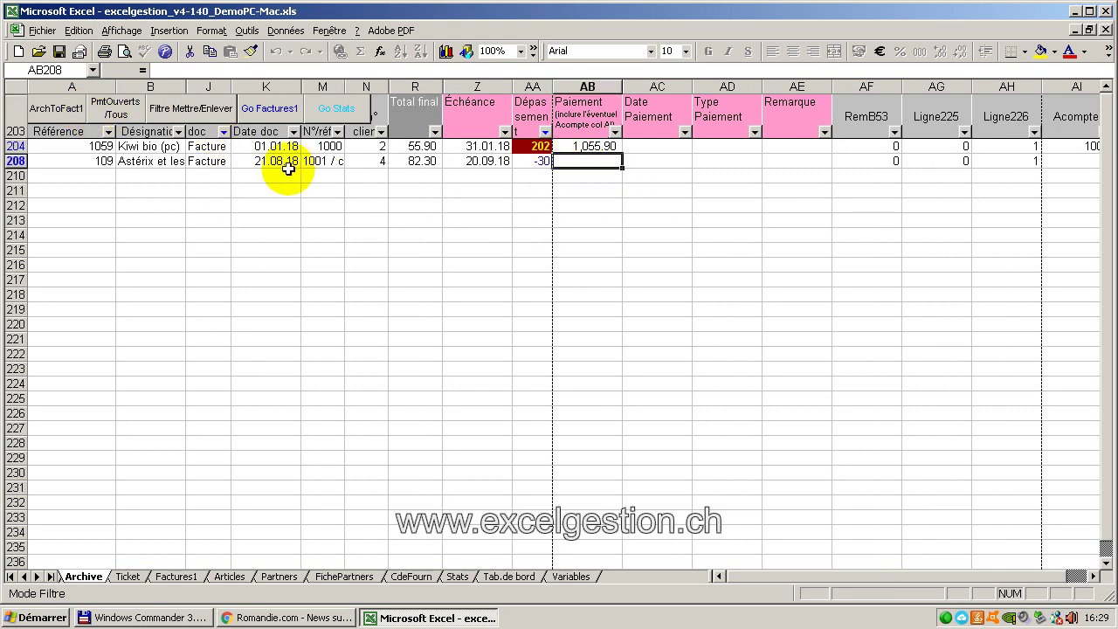
{"action": "type", "text": "82.30"}
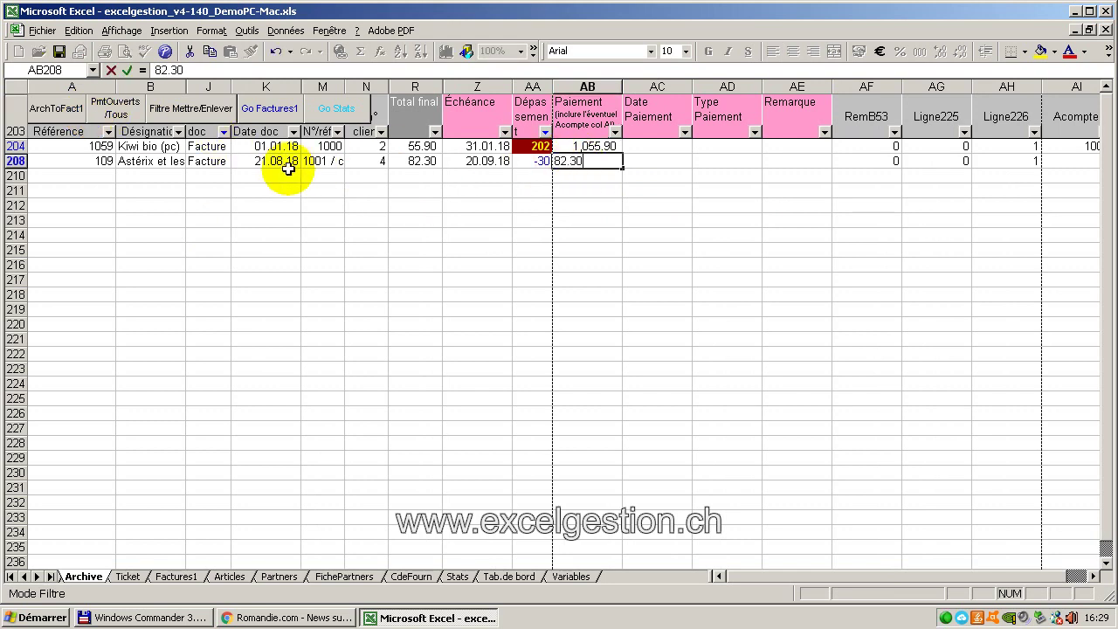
{"action": "key", "text": "Tab"}
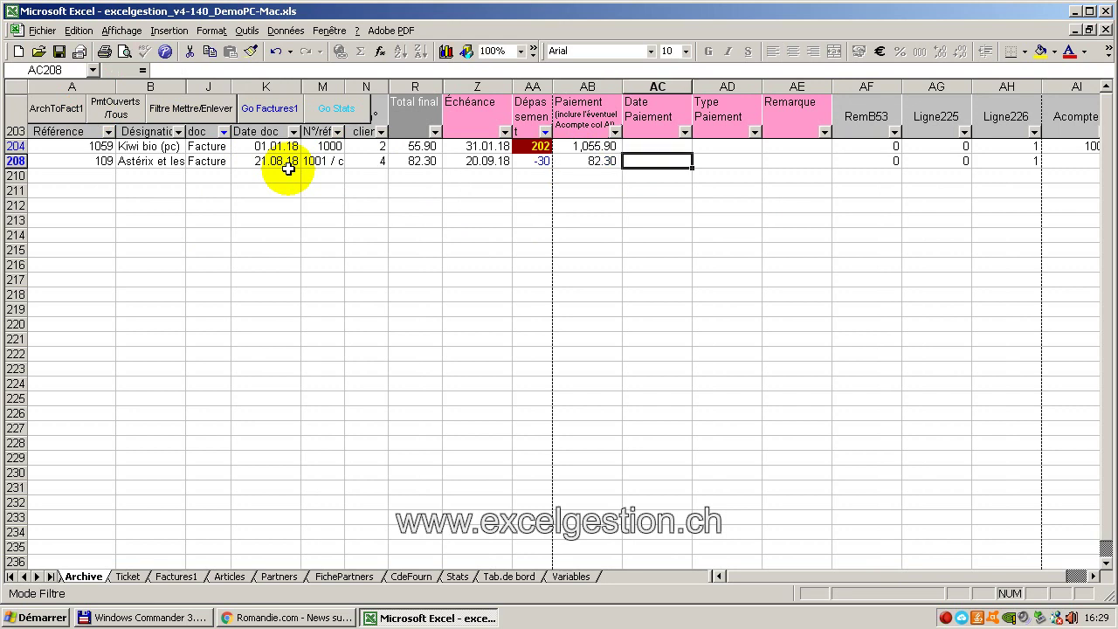
{"action": "type", "text": "21.8.18"}
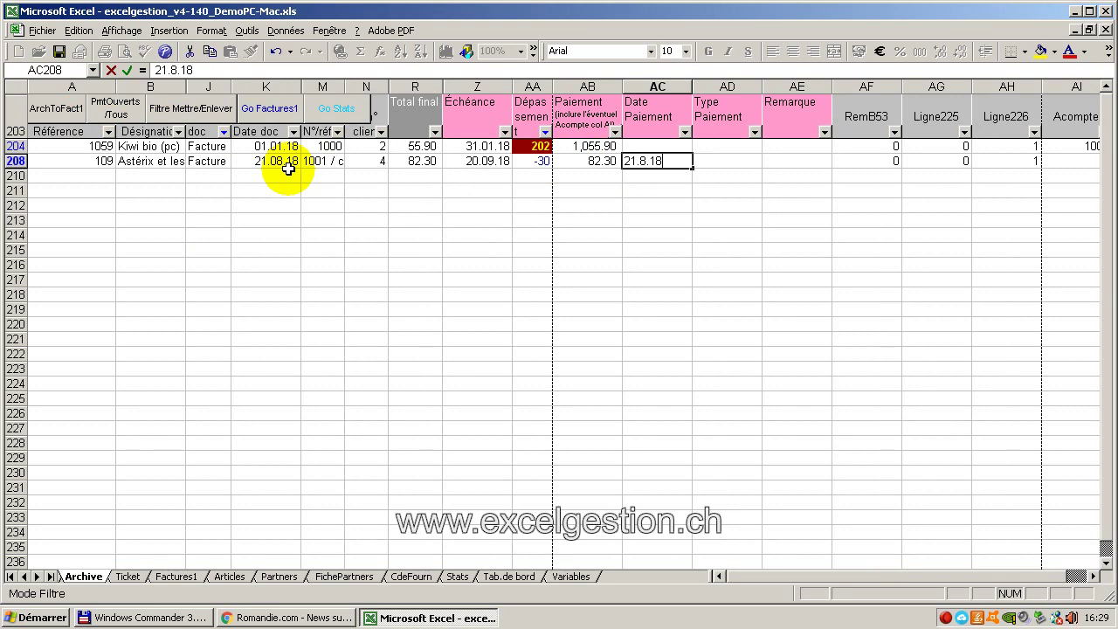
{"action": "key", "text": "Tab"}
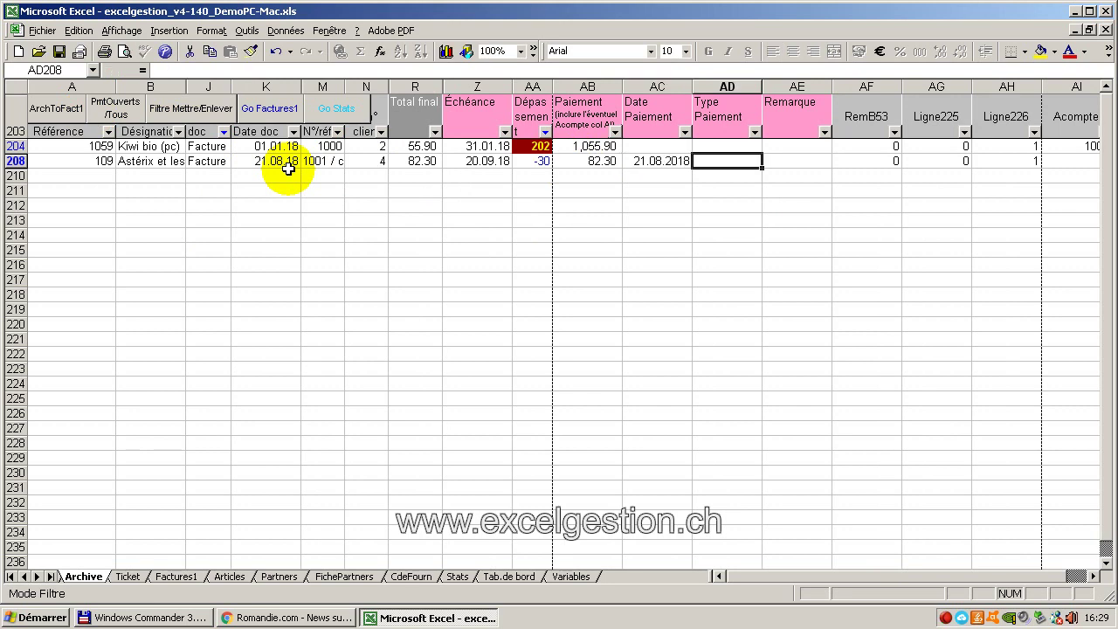
Enter "cash" as the payment type and "Ok" as the remark for the new invoice's payment
{"action": "type", "text": "cash"}
{"action": "key", "text": "Tab"}
{"action": "type", "text": "Ok"}
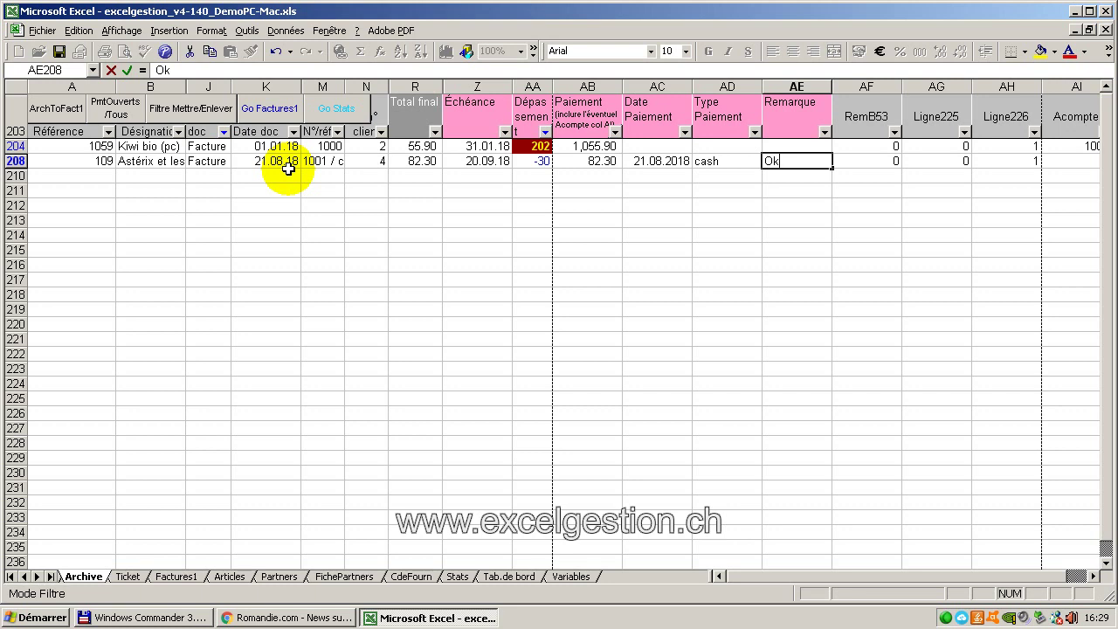
{"action": "key", "text": "Left"}
{"action": "key", "text": "Left"}
{"action": "key", "text": "Left"}
{"action": "key", "text": "Left"}
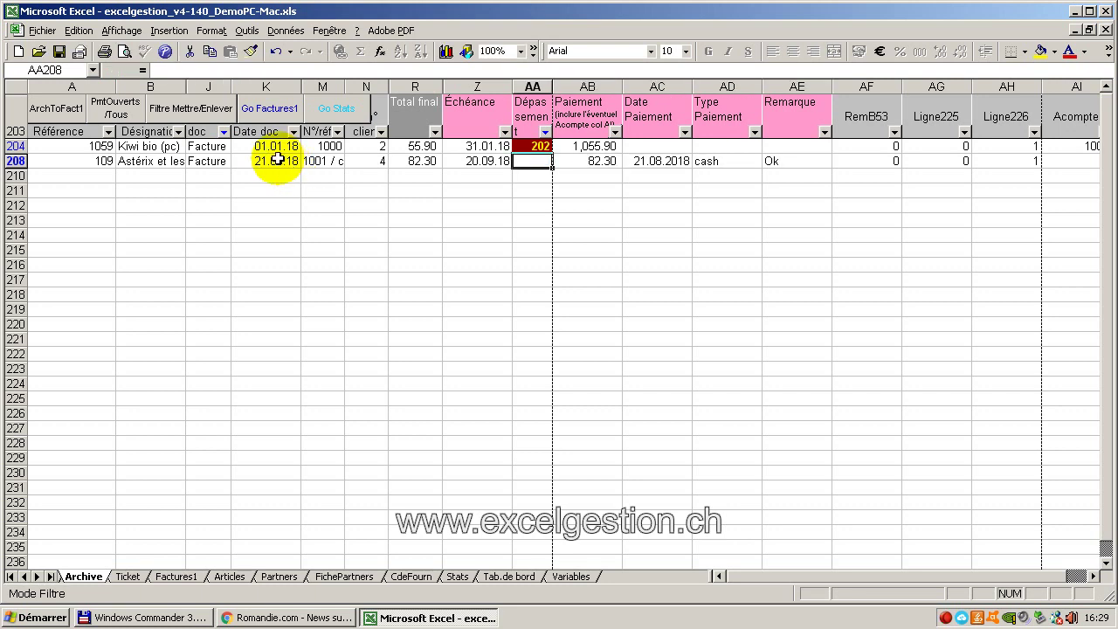
Save the workbook as a dated copy named excelgestion_v4-140_DemoPC-Mac180821.xls in the current folder
{"action": "left_click", "coordinate": [40, 30]}
{"action": "left_click", "coordinate": [53, 127]}
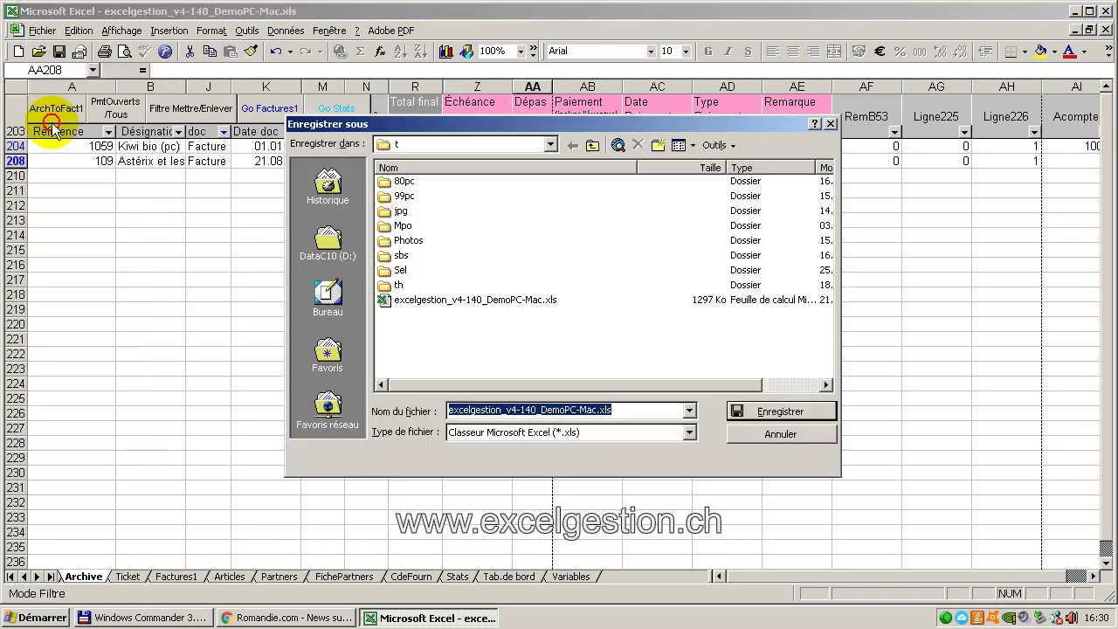
{"action": "left_click", "coordinate": [594, 410]}
{"action": "type", "text": "1808"}
{"action": "type", "text": "1"}
{"action": "key", "text": "BackSpace"}
{"action": "type", "text": "21"}
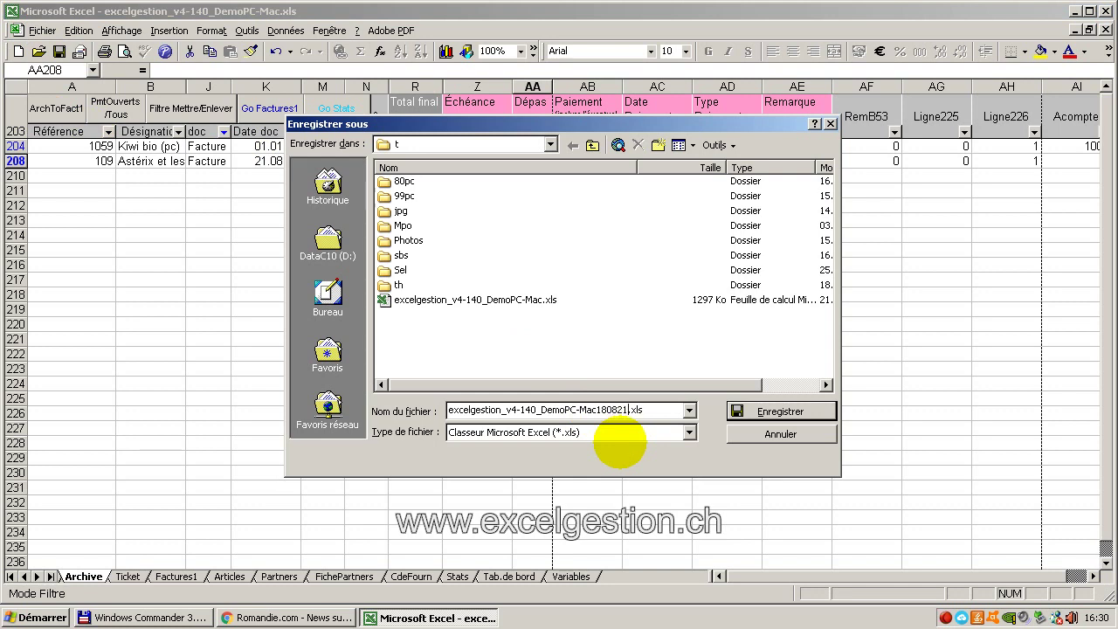
{"action": "left_click", "coordinate": [780, 411]}
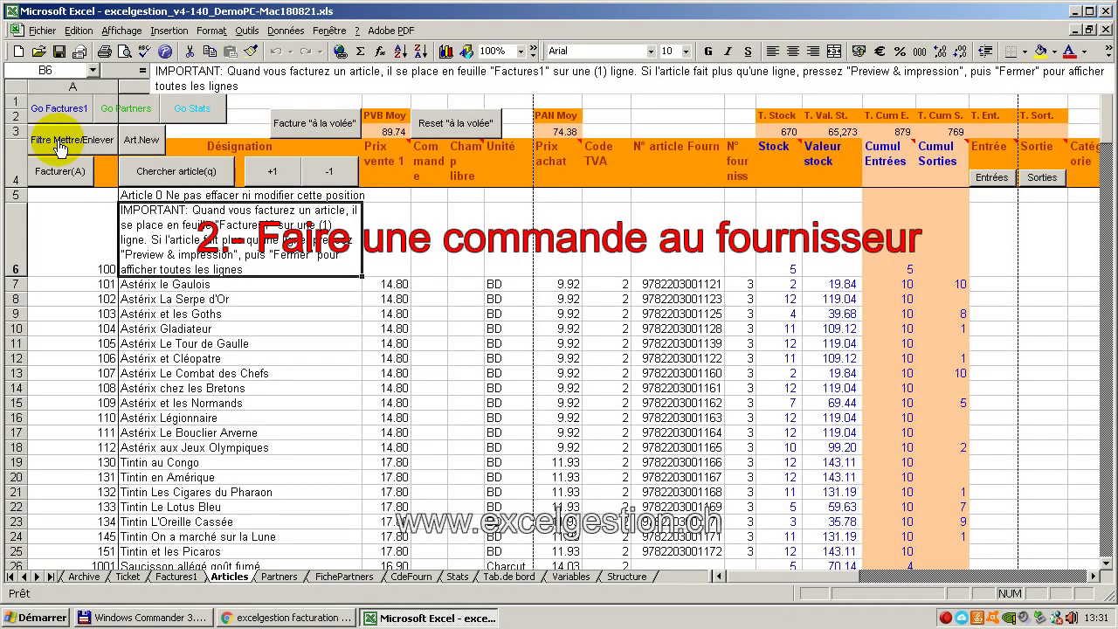
Run CF1 on the article list to prepare the supplier order, and examine the supplier number, minimum stock, proposed order and order columns
{"action": "key", "text": "Right"}
{"action": "key", "text": "Right"}
{"action": "key", "text": "Right"}
{"action": "key", "text": "Right"}
{"action": "key", "text": "Right"}
{"action": "key", "text": "Right"}
{"action": "key", "text": "Right"}
{"action": "key", "text": "Right"}
{"action": "key", "text": "Right"}
{"action": "key", "text": "Right"}
{"action": "key", "text": "Right"}
{"action": "key", "text": "Right"}
{"action": "key", "text": "Right"}
{"action": "key", "text": "Right"}
{"action": "key", "text": "Right"}
{"action": "key", "text": "Right"}
{"action": "key", "text": "Right"}
{"action": "key", "text": "Right"}
{"action": "key", "text": "Right"}
{"action": "key", "text": "Right"}
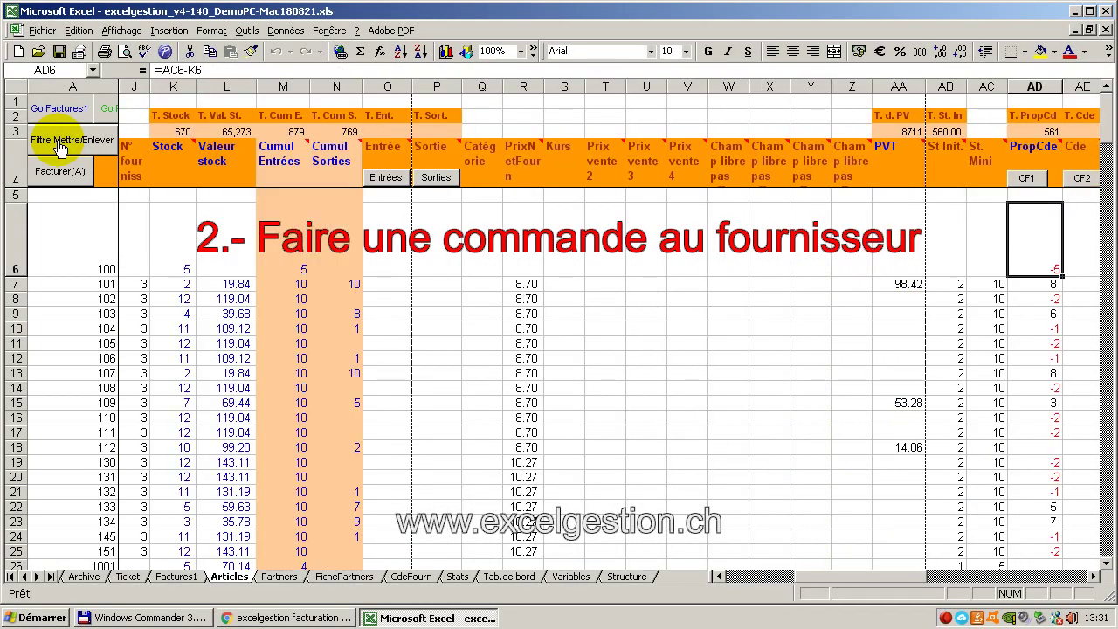
{"action": "left_click", "coordinate": [1018, 179]}
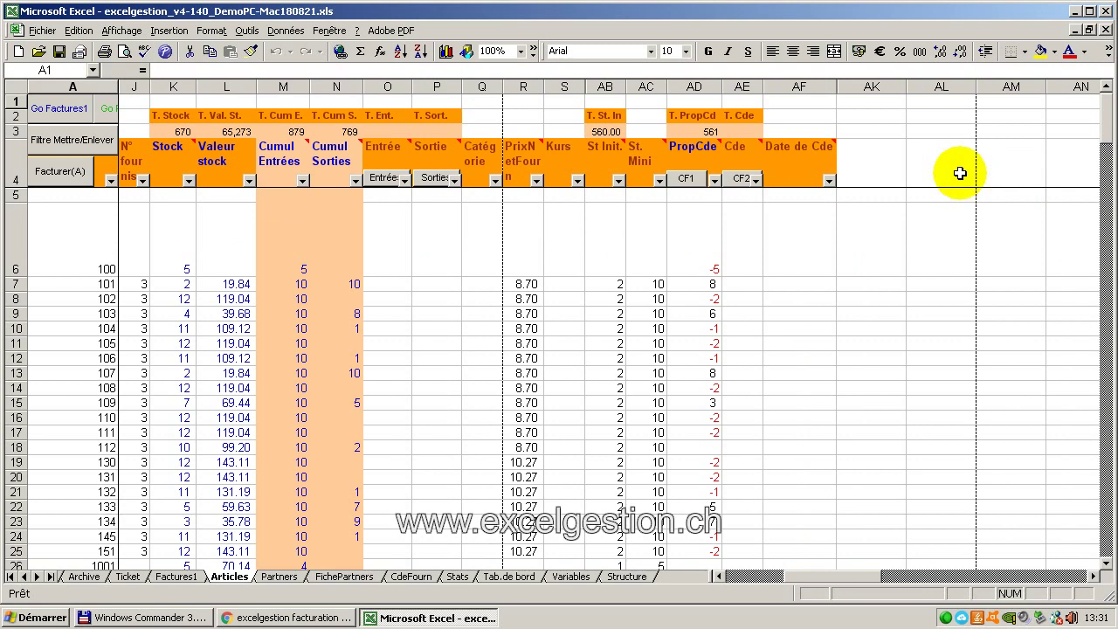
{"action": "left_click", "coordinate": [134, 88]}
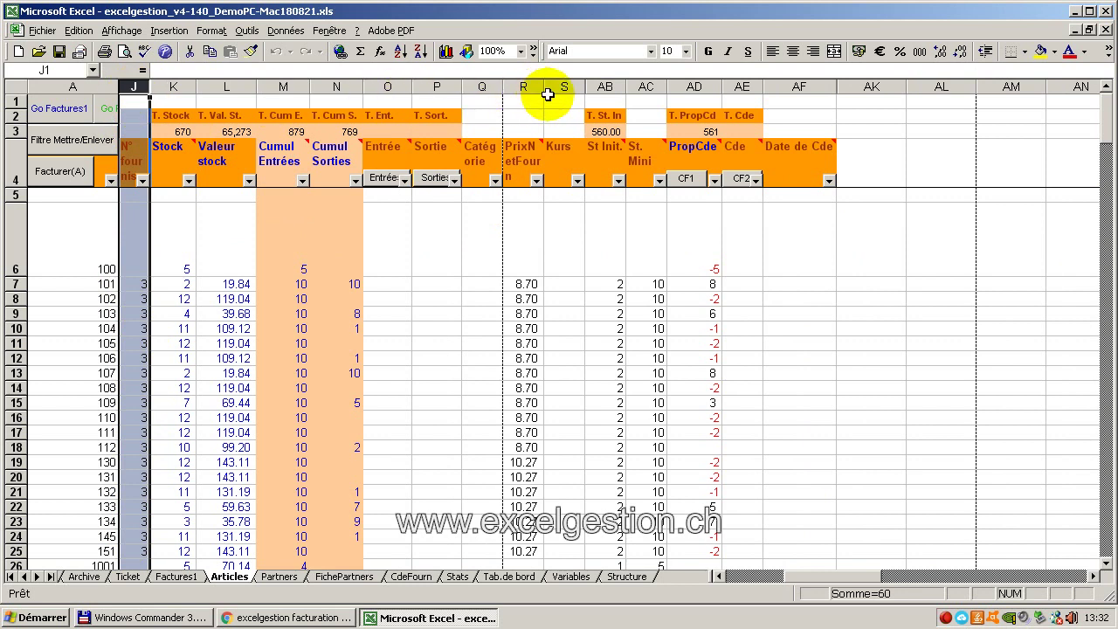
{"action": "left_click", "coordinate": [638, 87]}
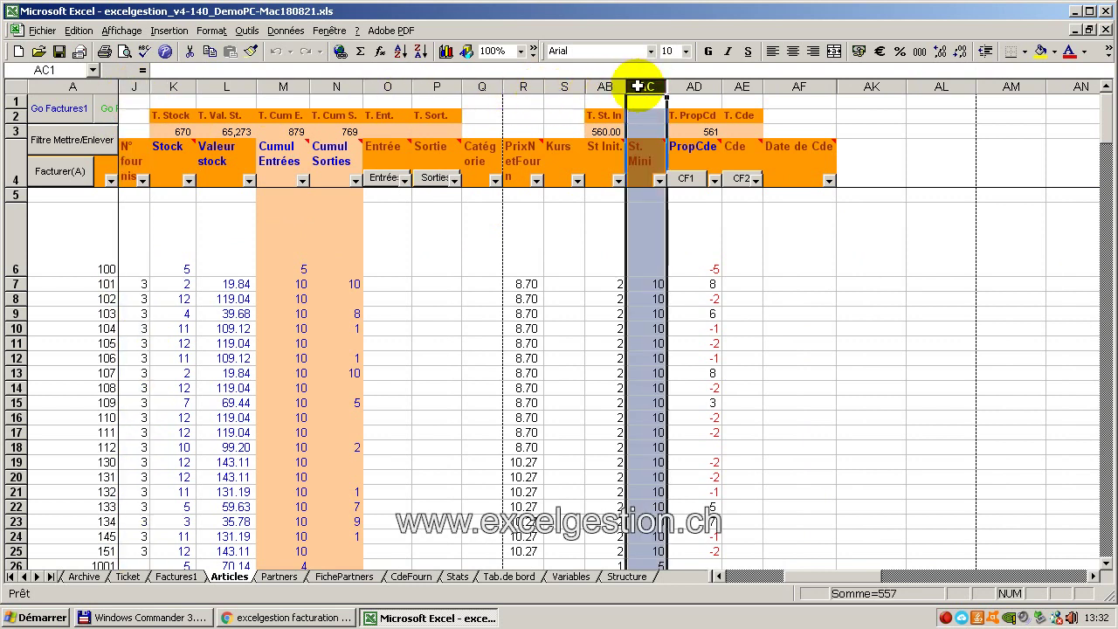
{"action": "left_click", "coordinate": [694, 87]}
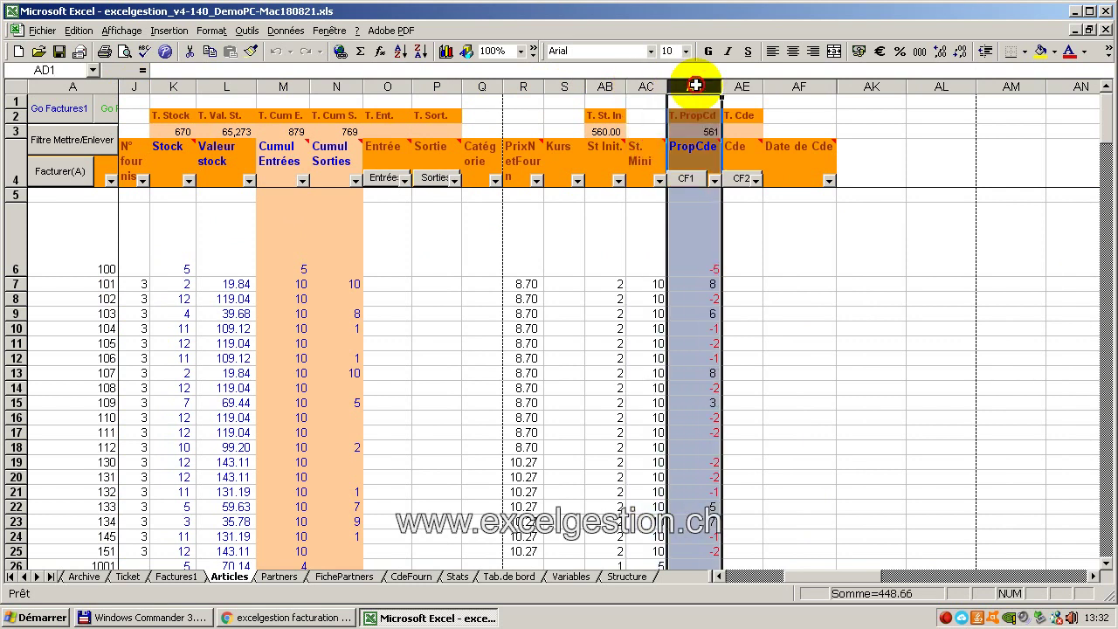
{"action": "left_click", "coordinate": [740, 86]}
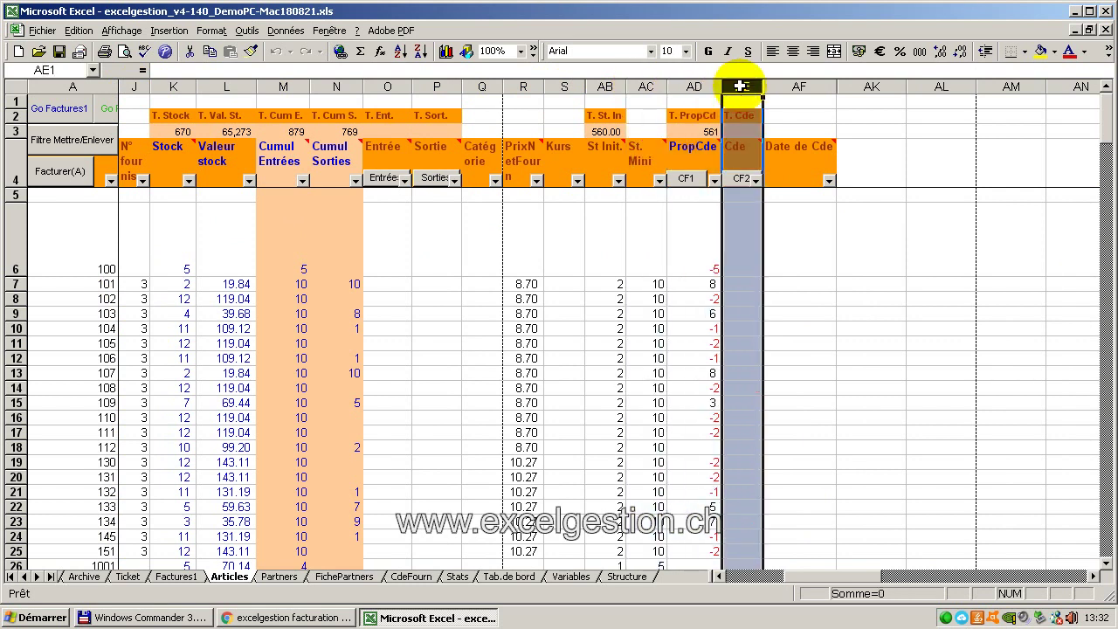
Enter order quantities of 5 for article 100, 2 for article 102, 1 for article 104 and 2 for article 105
{"action": "left_click", "coordinate": [734, 284]}
{"action": "key", "text": "Return"}
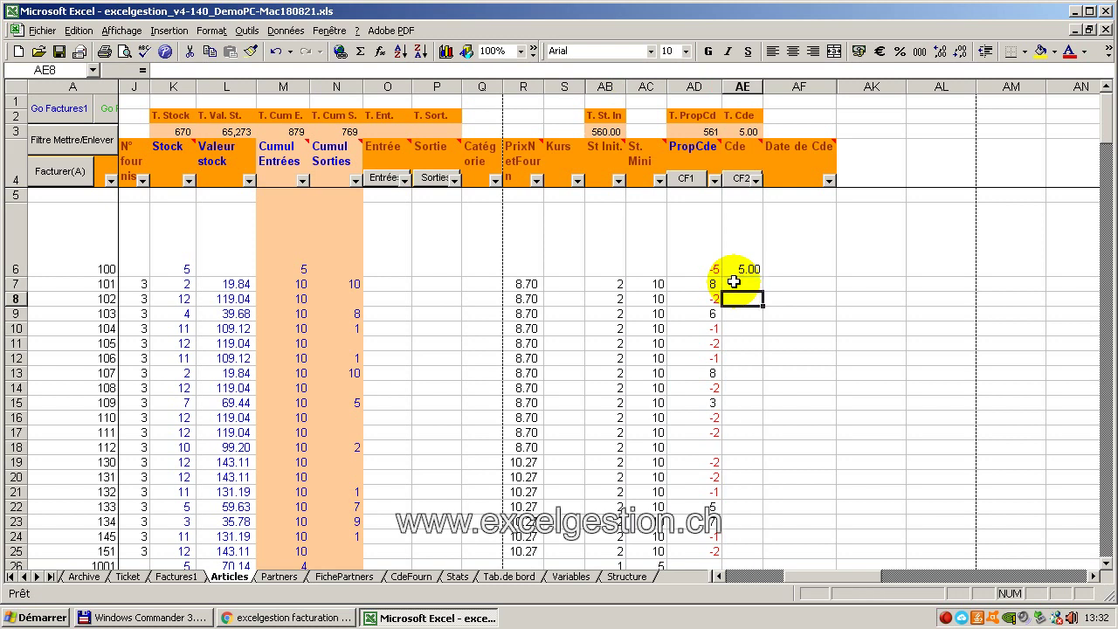
{"action": "type", "text": "2"}
{"action": "key", "text": "Return"}
{"action": "key", "text": "Return"}
{"action": "type", "text": "1"}
{"action": "key", "text": "Return"}
{"action": "type", "text": "2"}
{"action": "key", "text": "Return"}
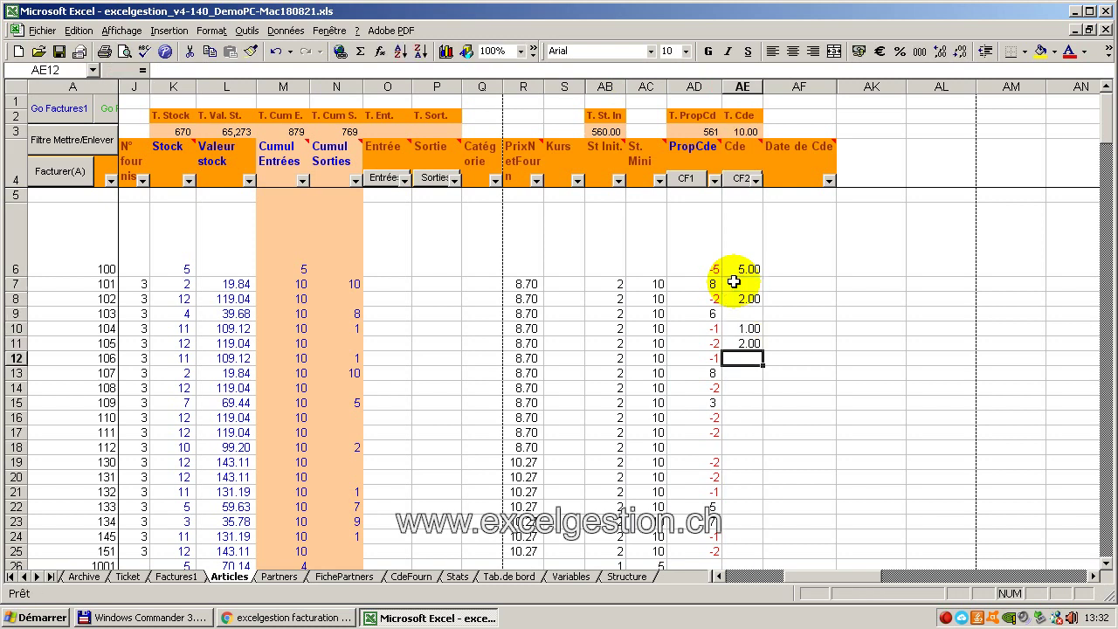
Enter an order quantity of 1 for article 106, and 2 each for articles 108, 110, 111 and 130
{"action": "type", "text": "1"}
{"action": "key", "text": "Return"}
{"action": "key", "text": "Return"}
{"action": "type", "text": "2"}
{"action": "key", "text": "Return"}
{"action": "key", "text": "Return"}
{"action": "type", "text": "2"}
{"action": "key", "text": "Return"}
{"action": "key", "text": "Return"}
{"action": "key", "text": "Up"}
{"action": "type", "text": "2"}
{"action": "key", "text": "Return"}
{"action": "key", "text": "Return"}
{"action": "type", "text": "2"}
{"action": "key", "text": "Return"}
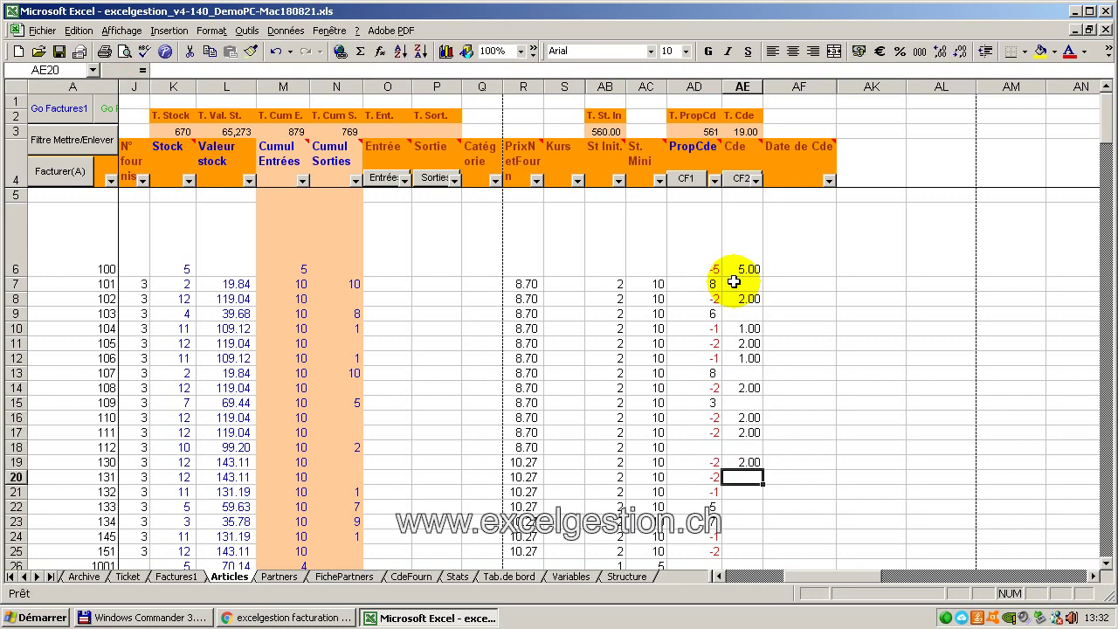
Enter order quantities of 2 for articles 131 and 151, and 1 for articles 132 and 145
{"action": "type", "text": "2"}
{"action": "key", "text": "Return"}
{"action": "type", "text": "1"}
{"action": "key", "text": "Return"}
{"action": "key", "text": "Return"}
{"action": "key", "text": "Return"}
{"action": "type", "text": "1"}
{"action": "key", "text": "Return"}
{"action": "type", "text": "2"}
{"action": "key", "text": "Up"}
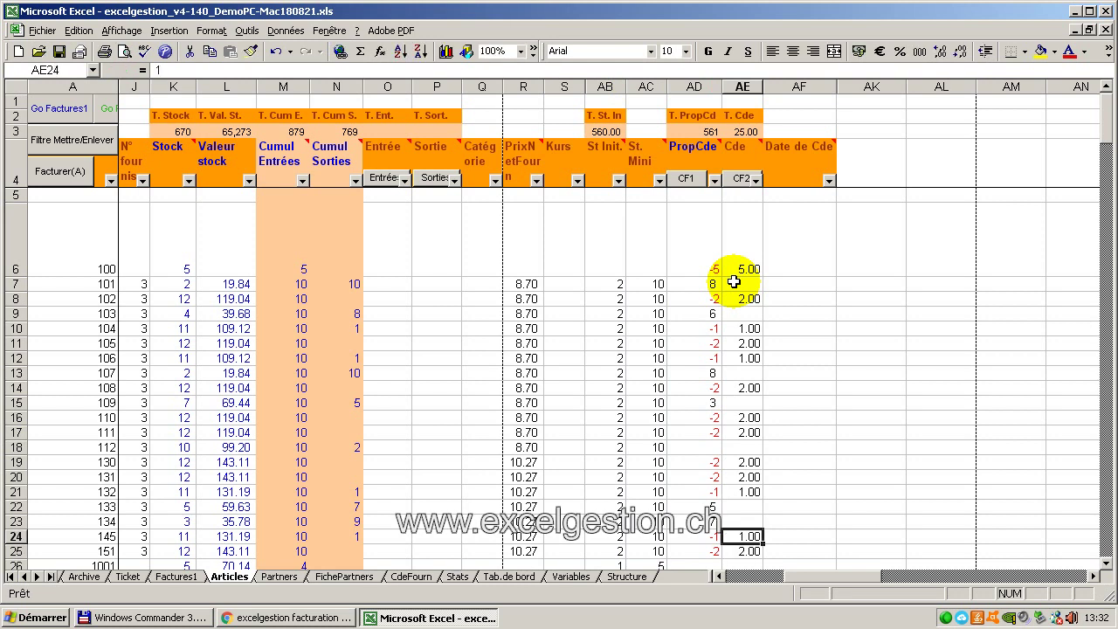
Run CF2 to generate the supplier order form for supplier code 3, confirming that the code is known
{"action": "left_click", "coordinate": [736, 185]}
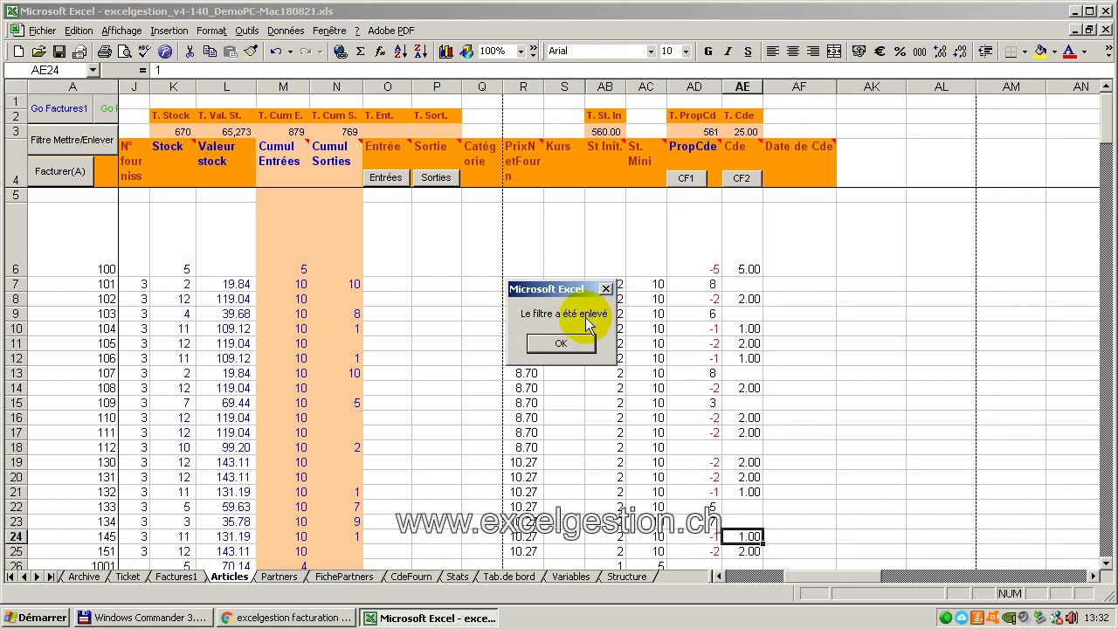
{"action": "left_click", "coordinate": [561, 343]}
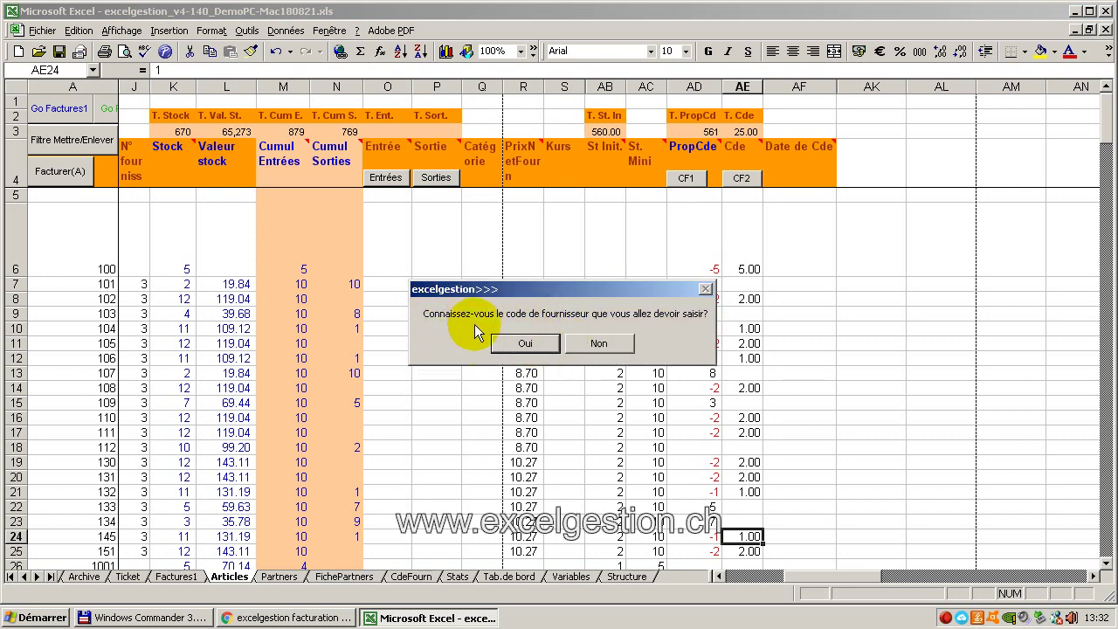
{"action": "left_click", "coordinate": [502, 342]}
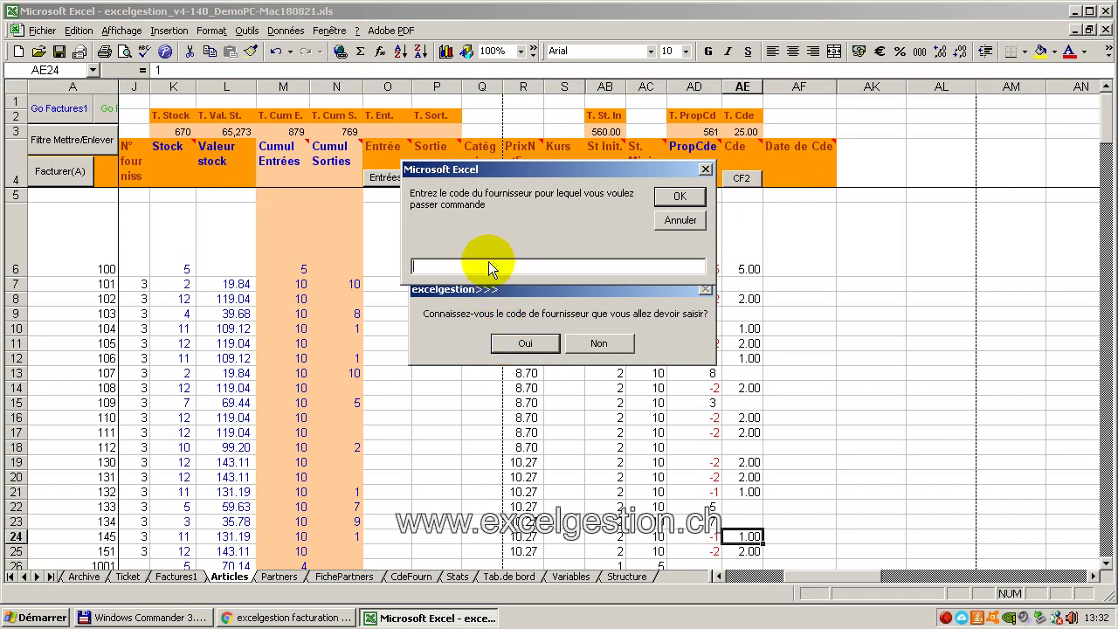
{"action": "type", "text": "3"}
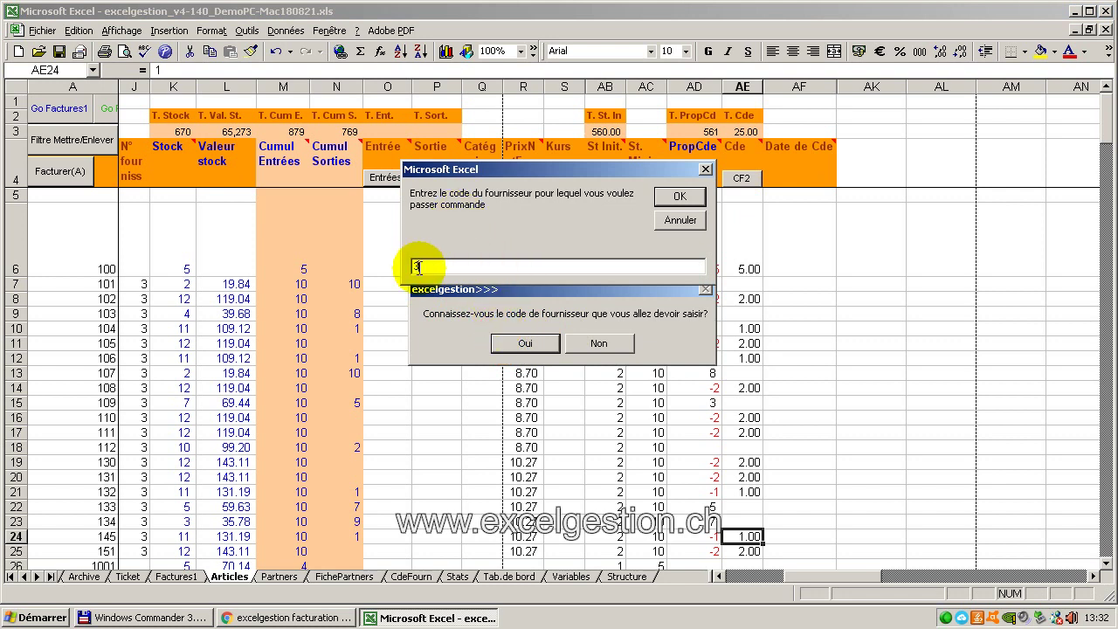
{"action": "left_click", "coordinate": [673, 195]}
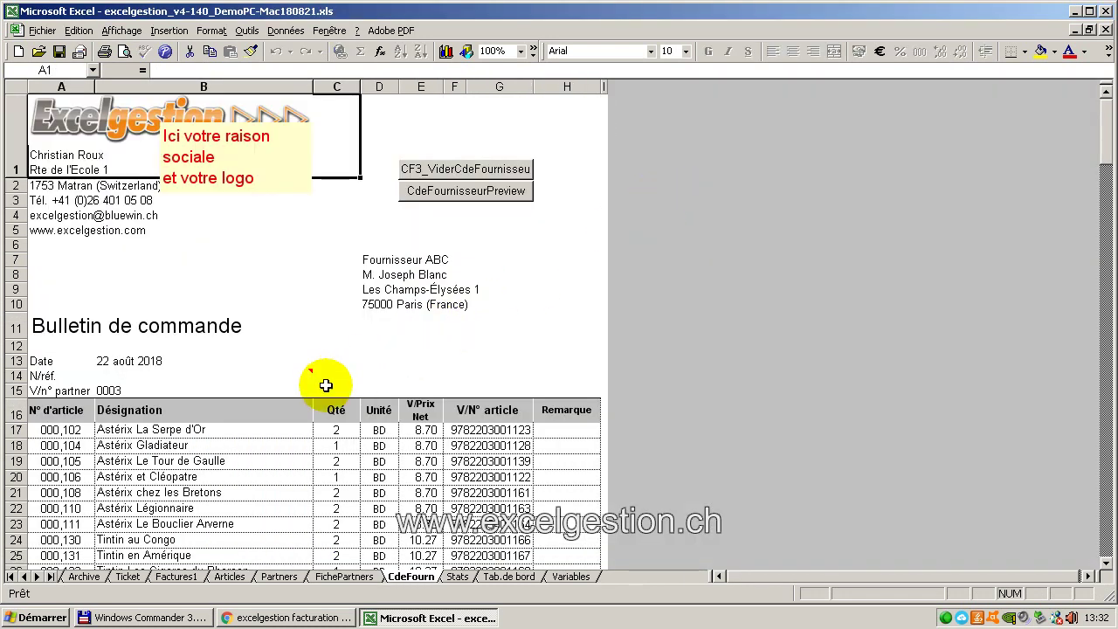
Review the order form's article lines and add the remark "Urgent" to the Astérix La Serpe d'Or line
{"action": "scroll", "coordinate": [369, 365], "scroll_direction": "down", "scroll_amount": 2}
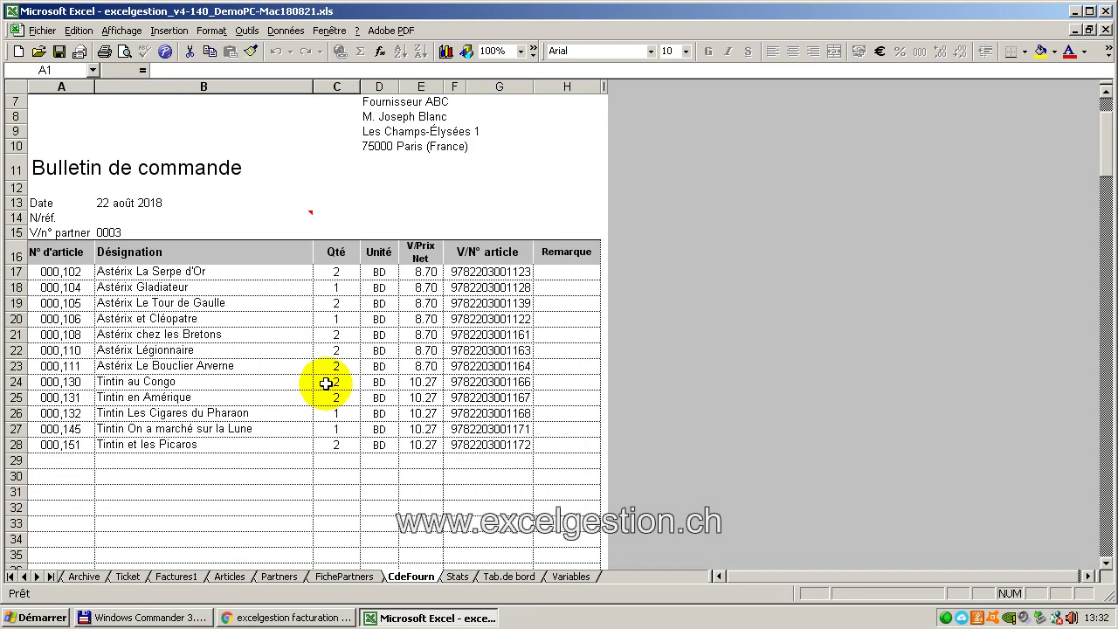
{"action": "scroll", "coordinate": [326, 384], "scroll_direction": "up", "scroll_amount": 2}
{"action": "left_click", "coordinate": [558, 429]}
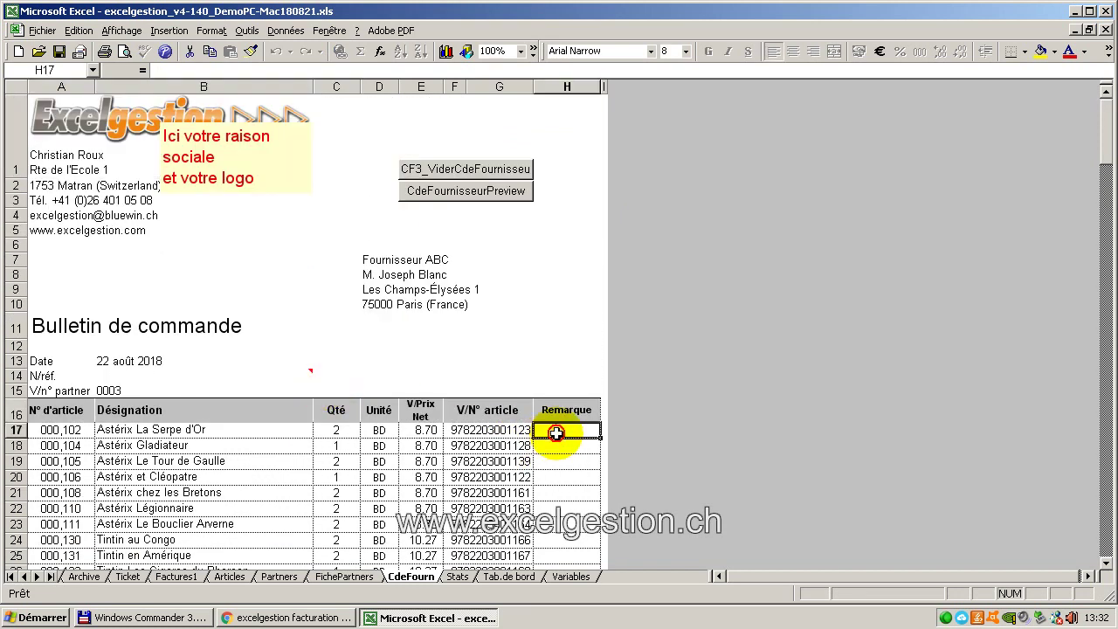
{"action": "type", "text": "Urgent"}
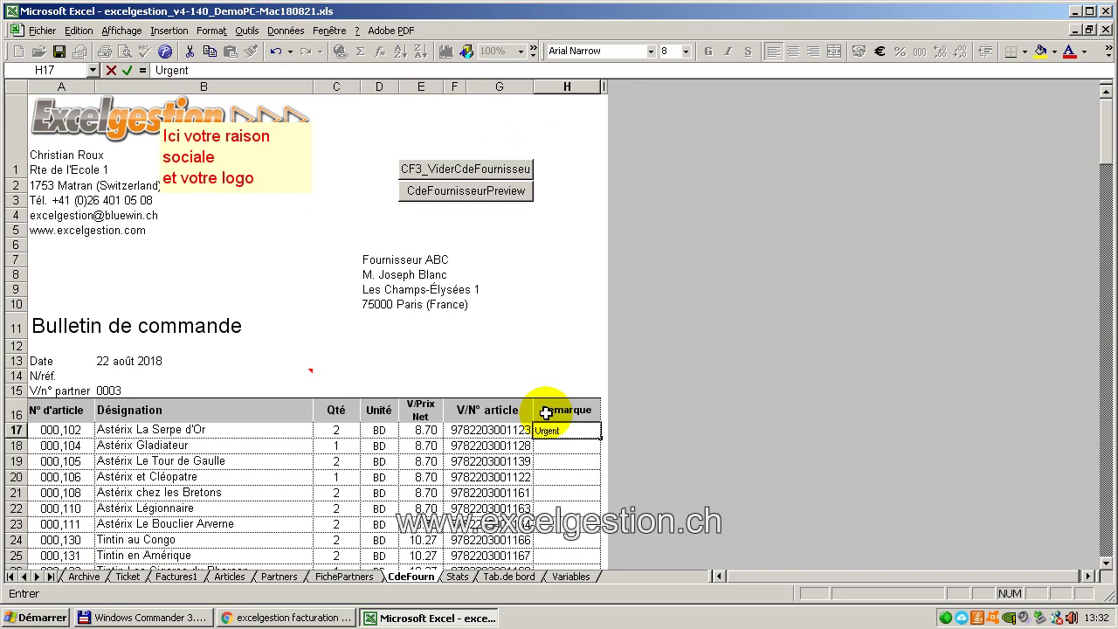
{"action": "key", "text": "Return"}
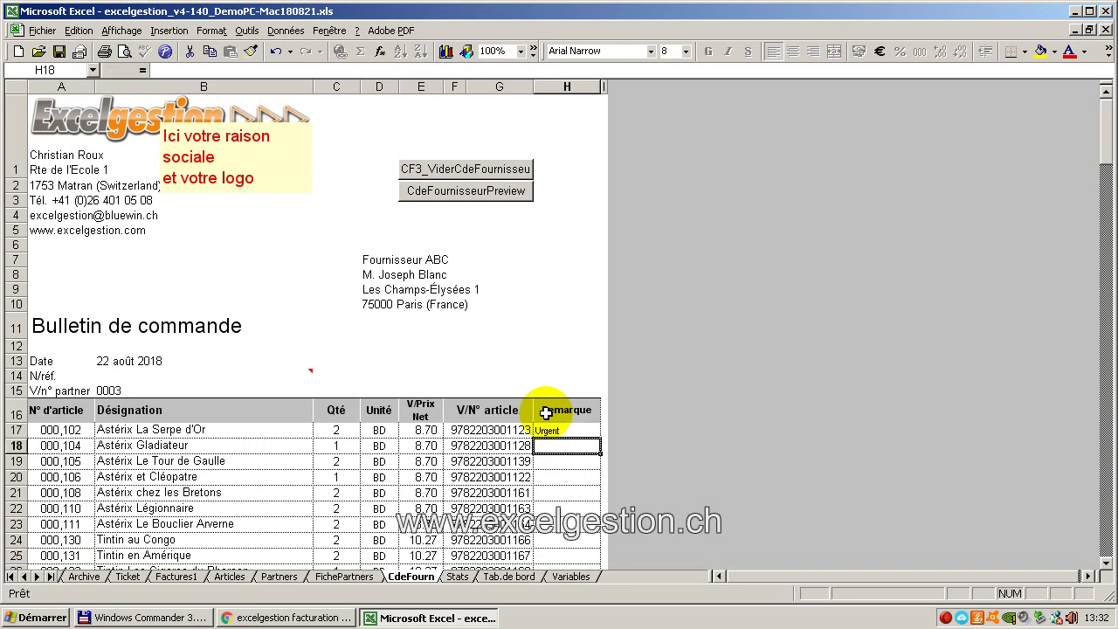
Preview the supplier order and print it to a PDF file named cdeFournisseur3
{"action": "left_click", "coordinate": [479, 193]}
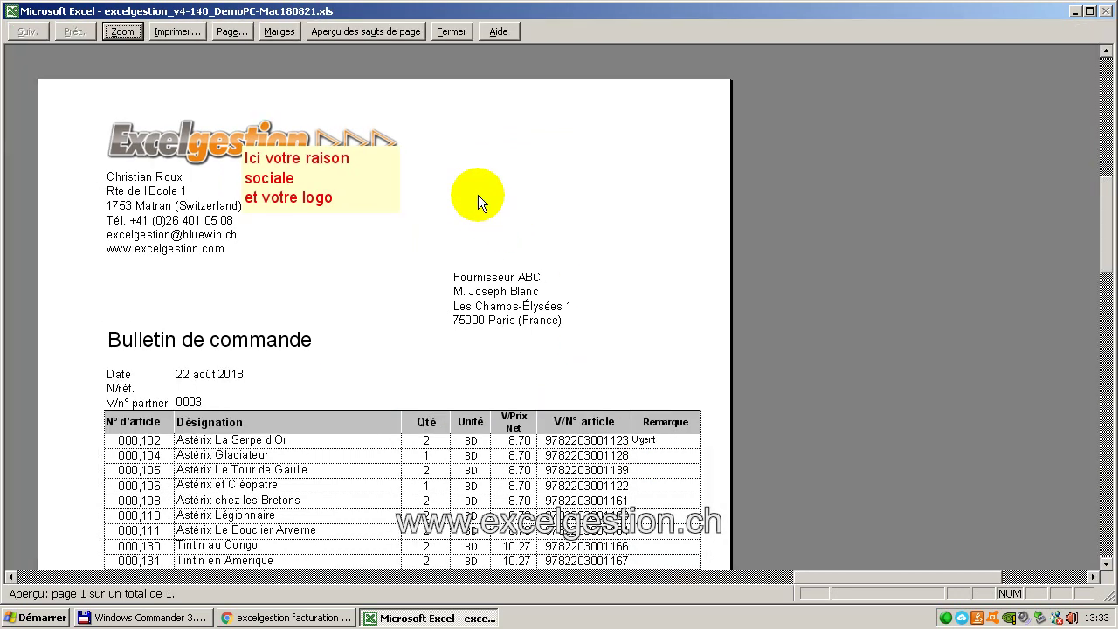
{"action": "left_click", "coordinate": [180, 31]}
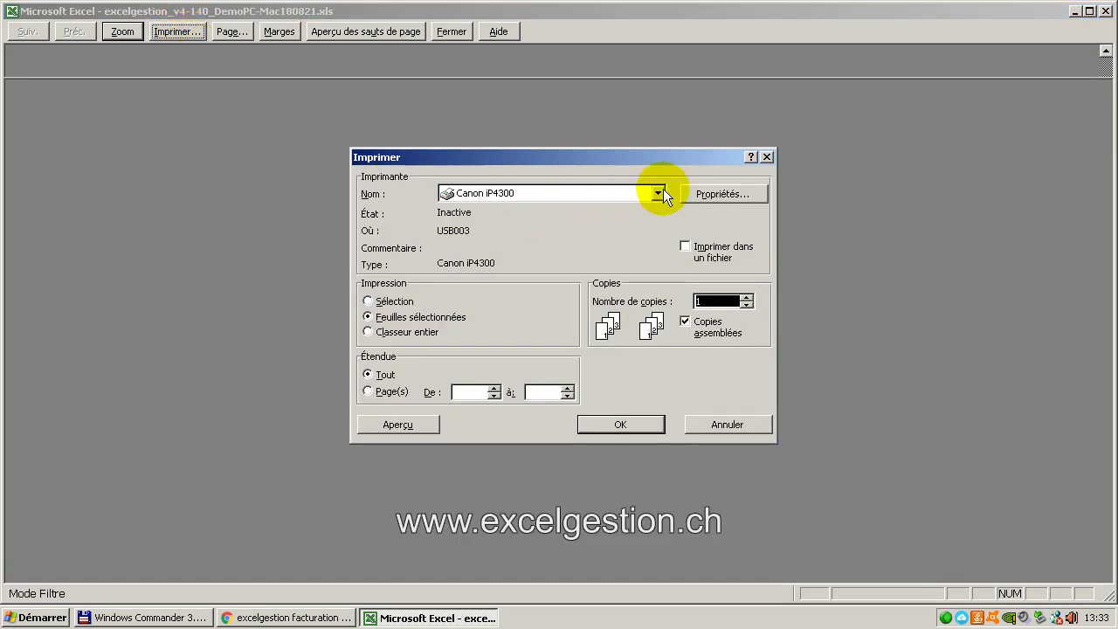
{"action": "left_click", "coordinate": [658, 193]}
{"action": "left_click", "coordinate": [549, 207]}
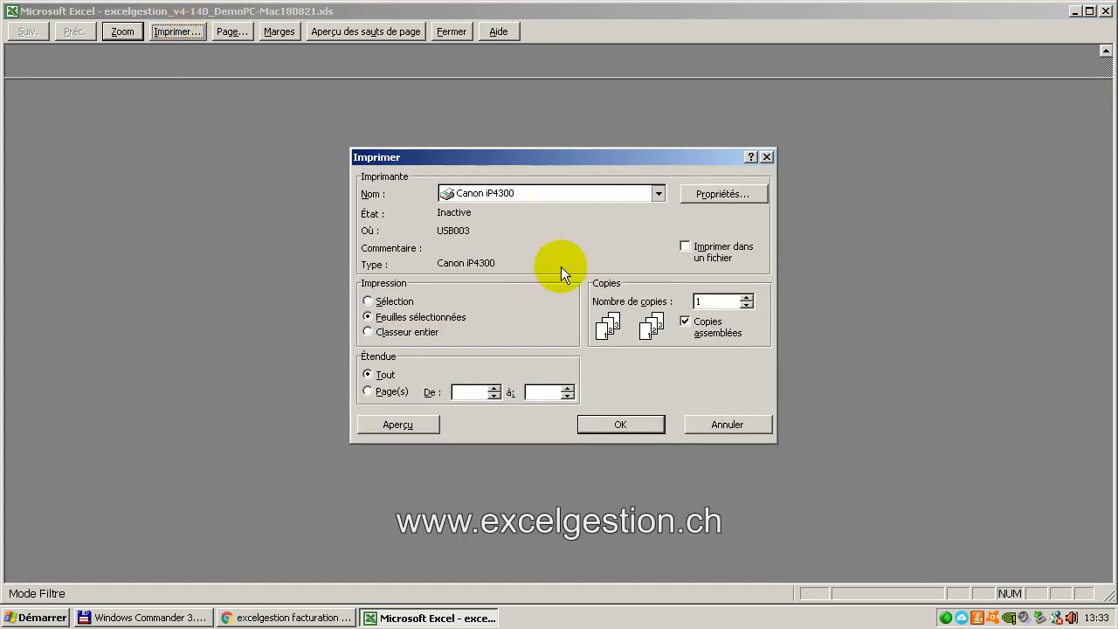
{"action": "left_click", "coordinate": [595, 427]}
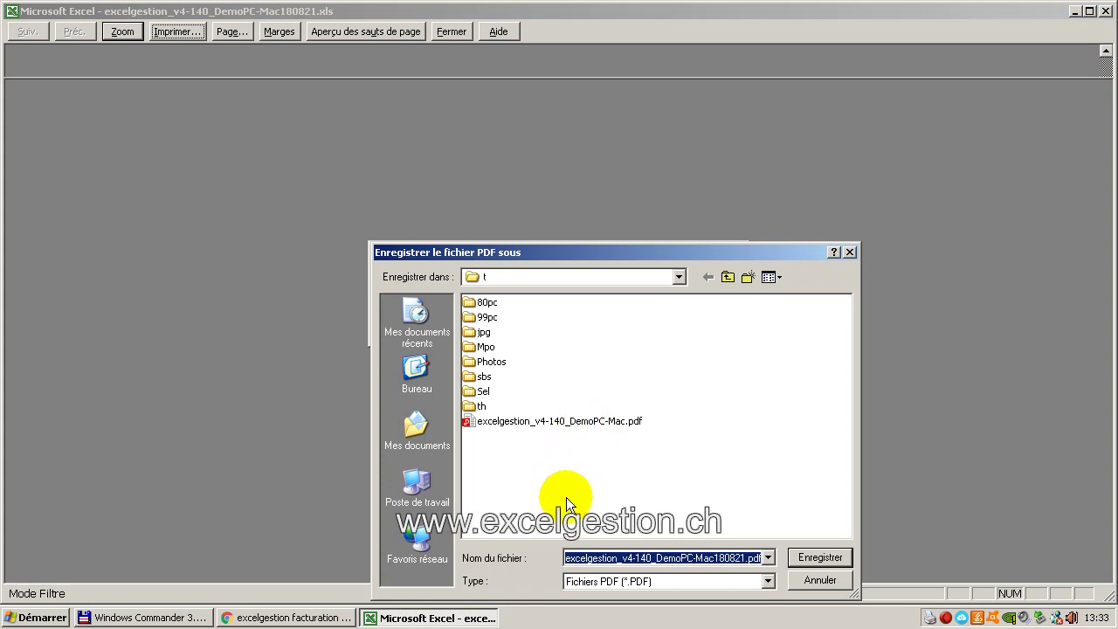
{"action": "type", "text": "cde"}
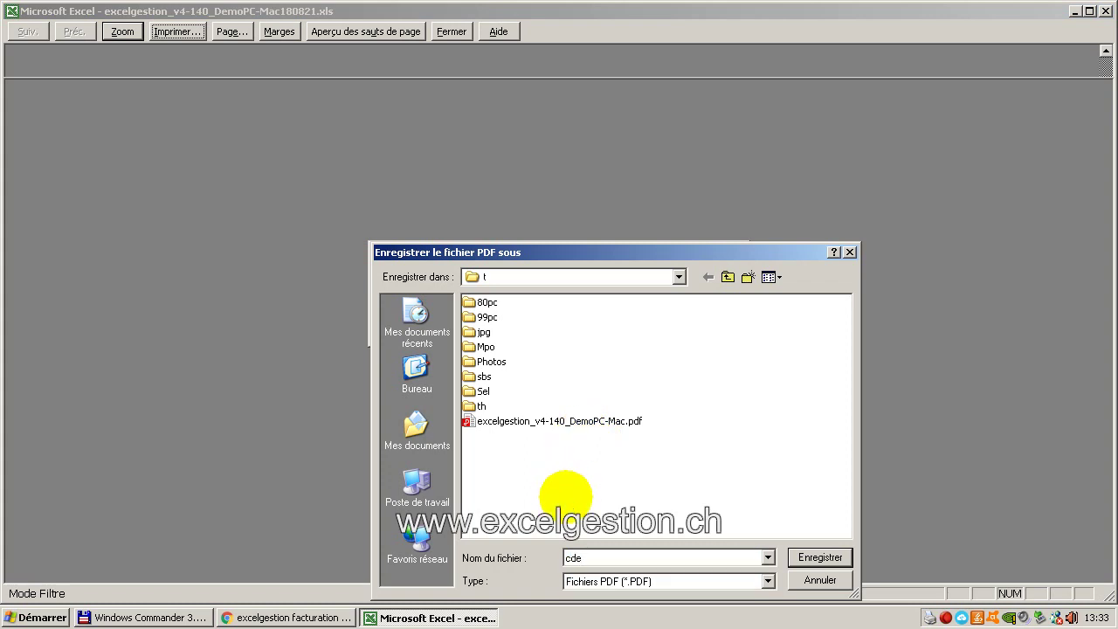
{"action": "type", "text": "Fournisseur3"}
{"action": "left_click", "coordinate": [802, 556]}
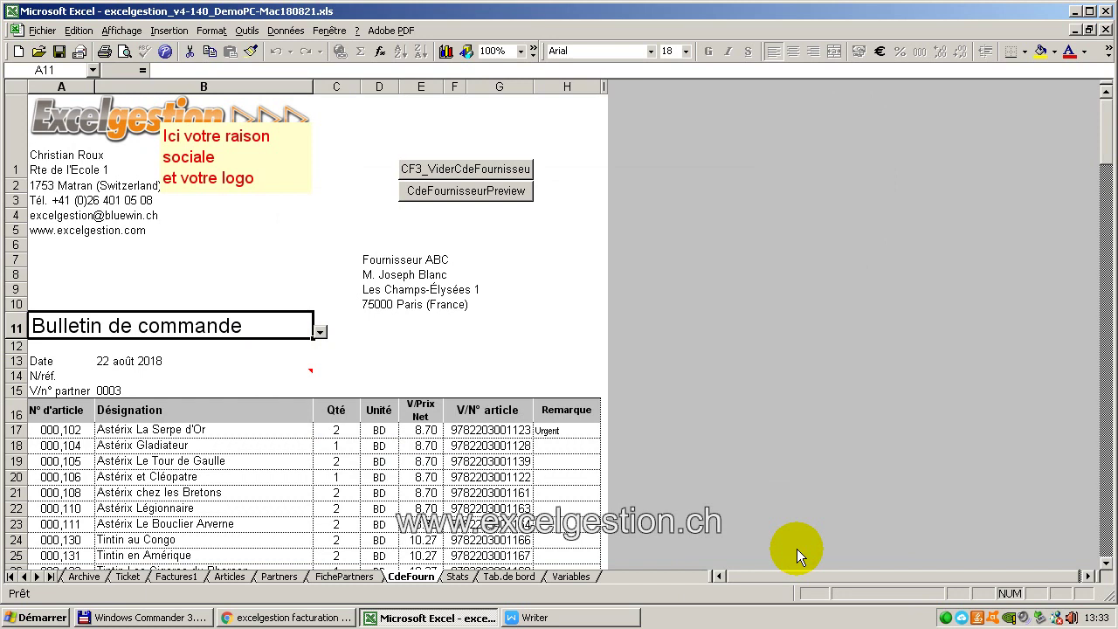
Switch to Writer, look through the cdeFournisseur3.pdf order form and close it
{"action": "left_click", "coordinate": [583, 617]}
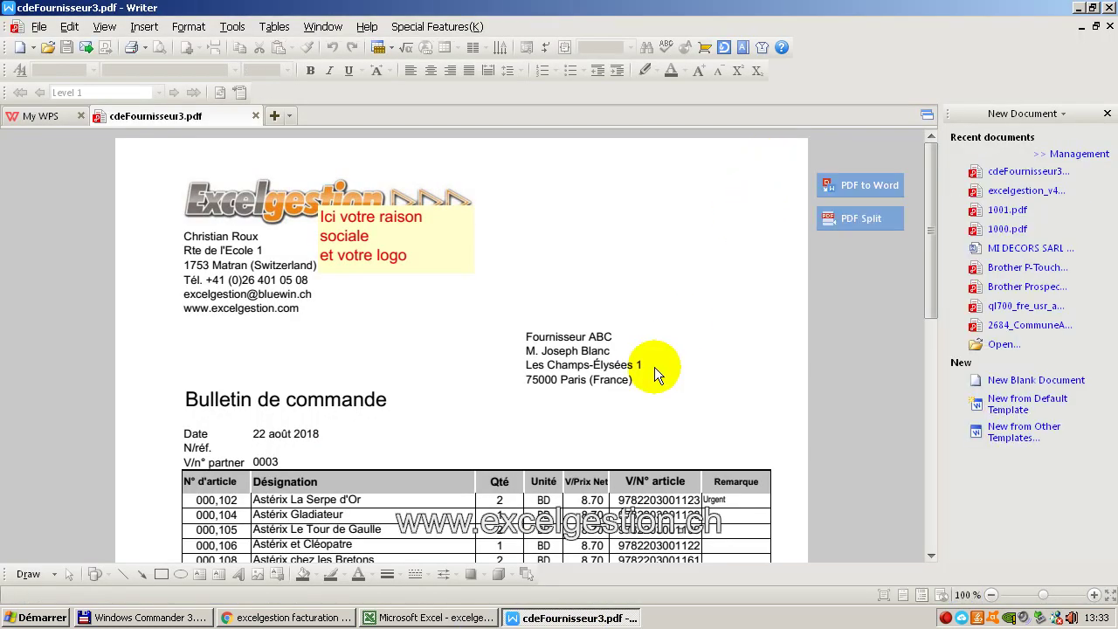
{"action": "scroll", "coordinate": [654, 367], "scroll_direction": "down", "scroll_amount": 12}
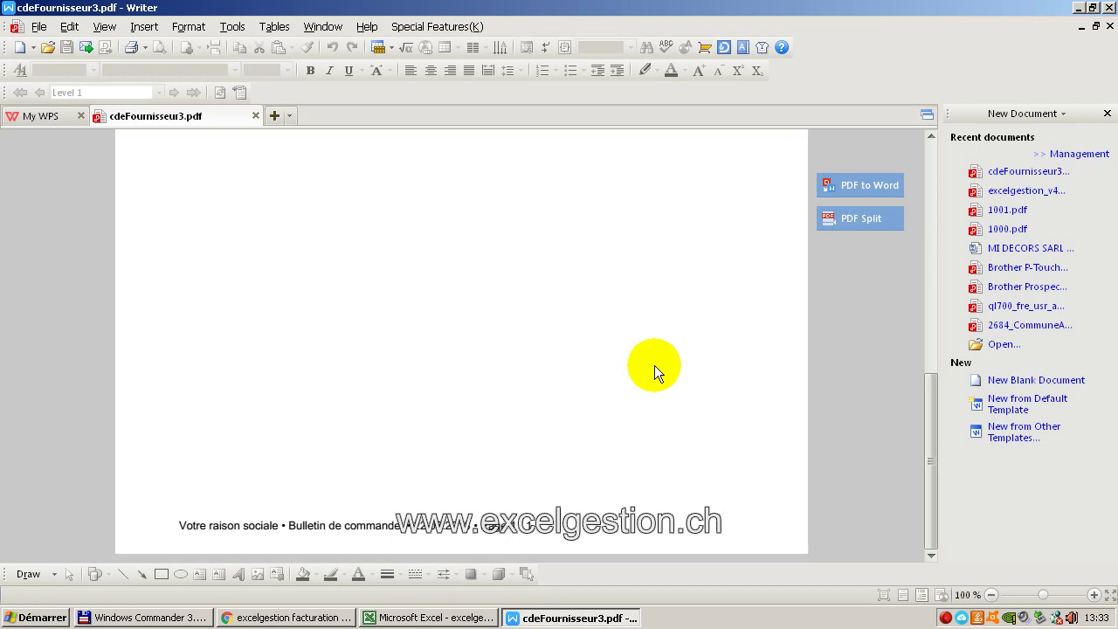
{"action": "scroll", "coordinate": [654, 365], "scroll_direction": "up", "scroll_amount": 12}
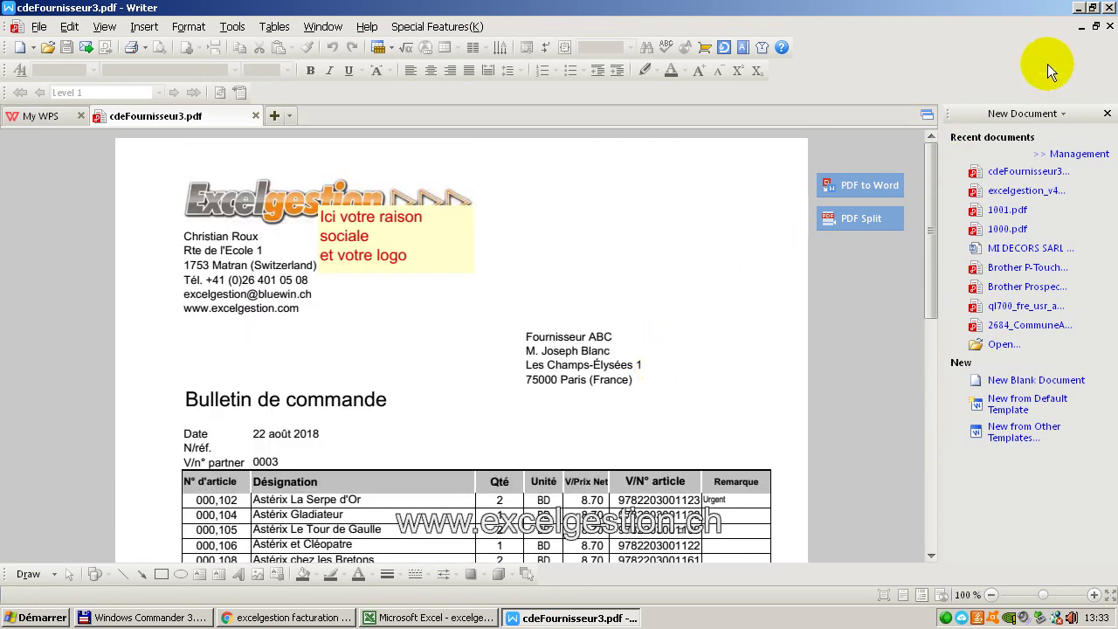
{"action": "left_click", "coordinate": [1110, 7]}
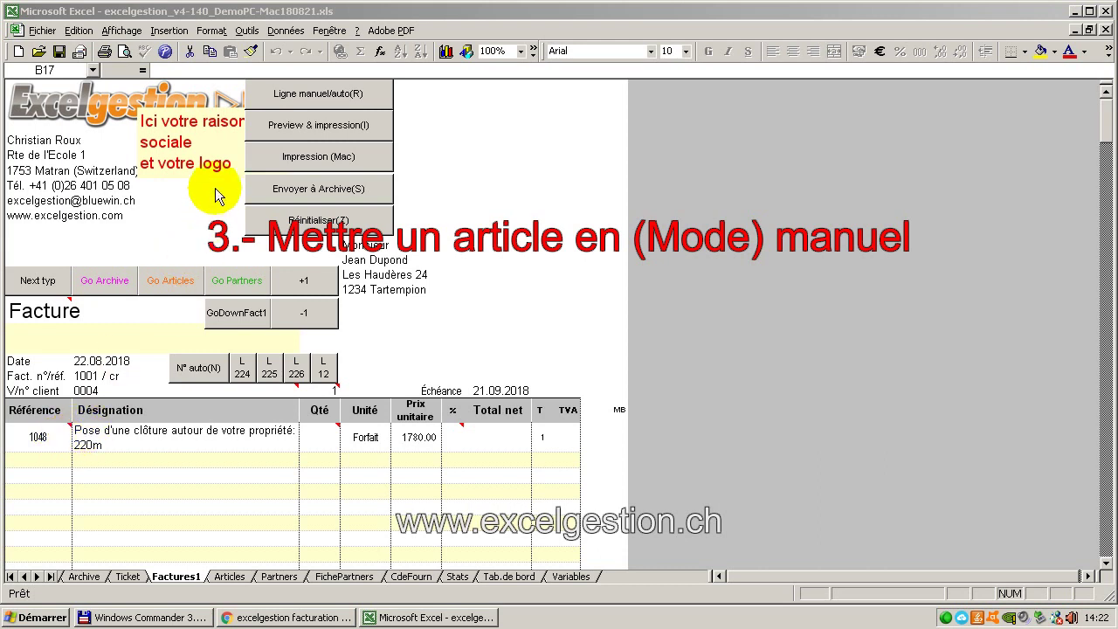
Put the invoice line for article 1048 in manual mode and replace the length in its description with "185m, 44 piquets"
{"action": "left_click", "coordinate": [270, 103]}
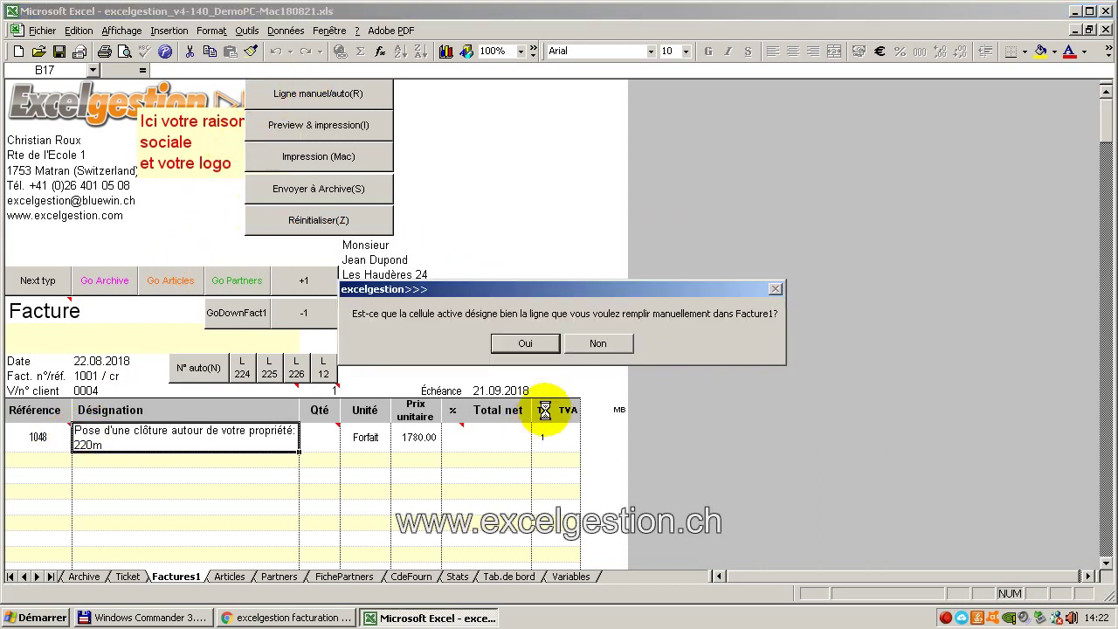
{"action": "left_click", "coordinate": [525, 344]}
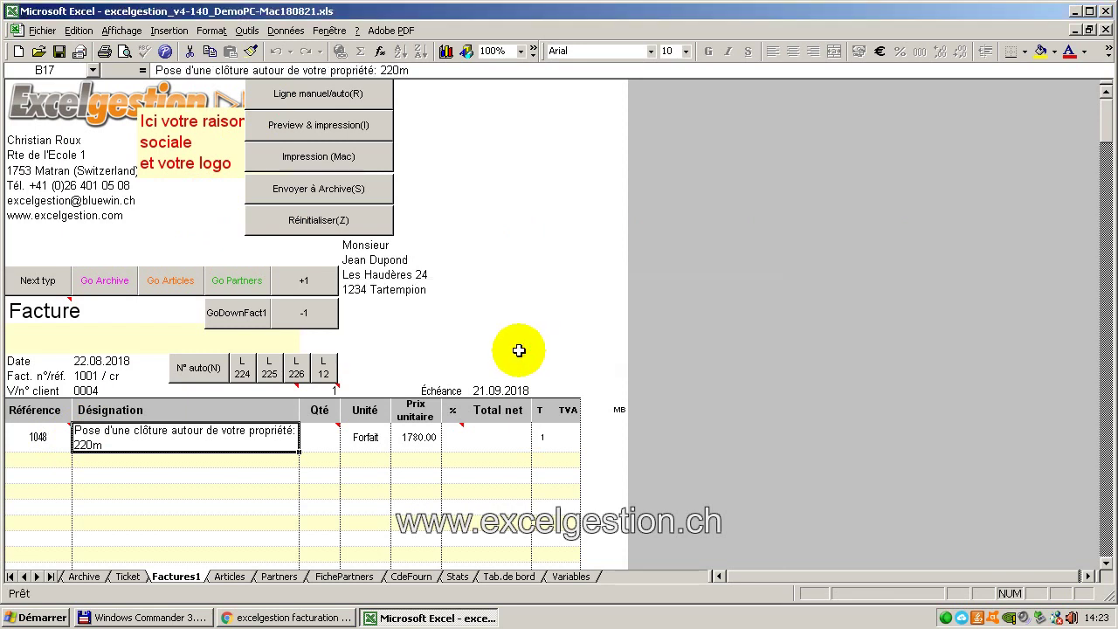
{"action": "double_click", "coordinate": [110, 442]}
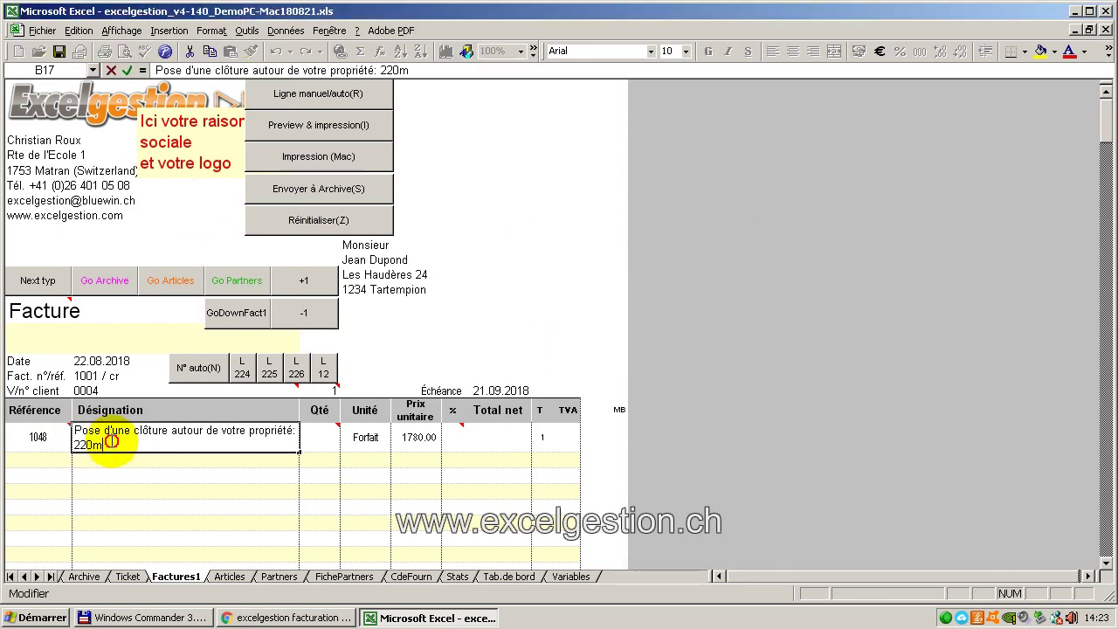
{"action": "key", "text": "BackSpace"}
{"action": "key", "text": "BackSpace"}
{"action": "key", "text": "BackSpace"}
{"action": "key", "text": "BackSpace"}
{"action": "key", "text": "BackSpace"}
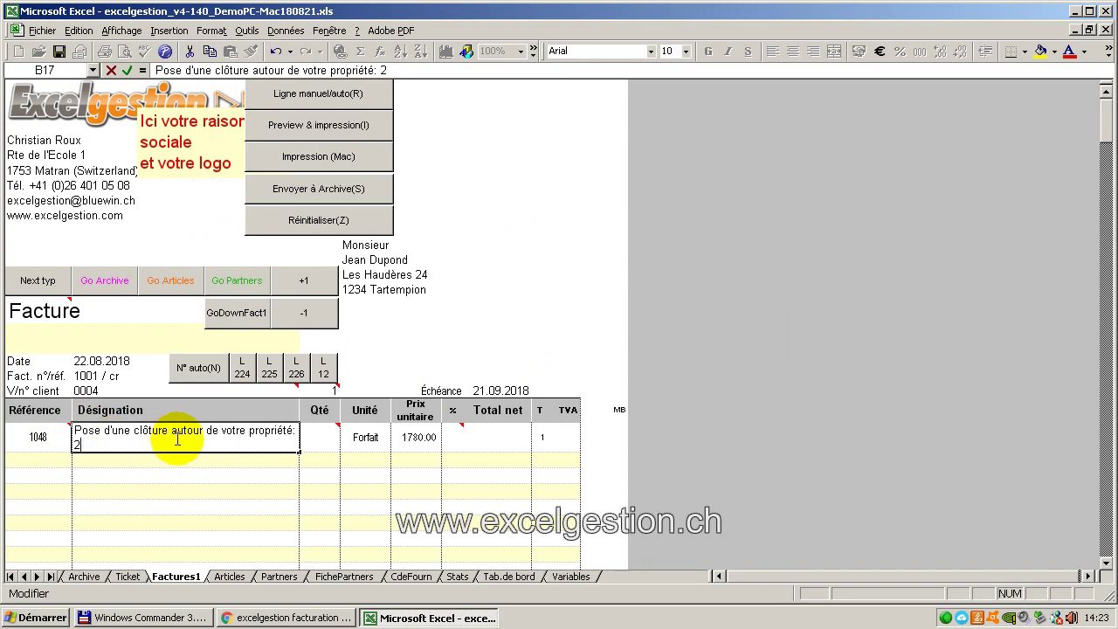
{"action": "type", "text": "185m, 44 piquets"}
{"action": "key", "text": "alt+Return"}
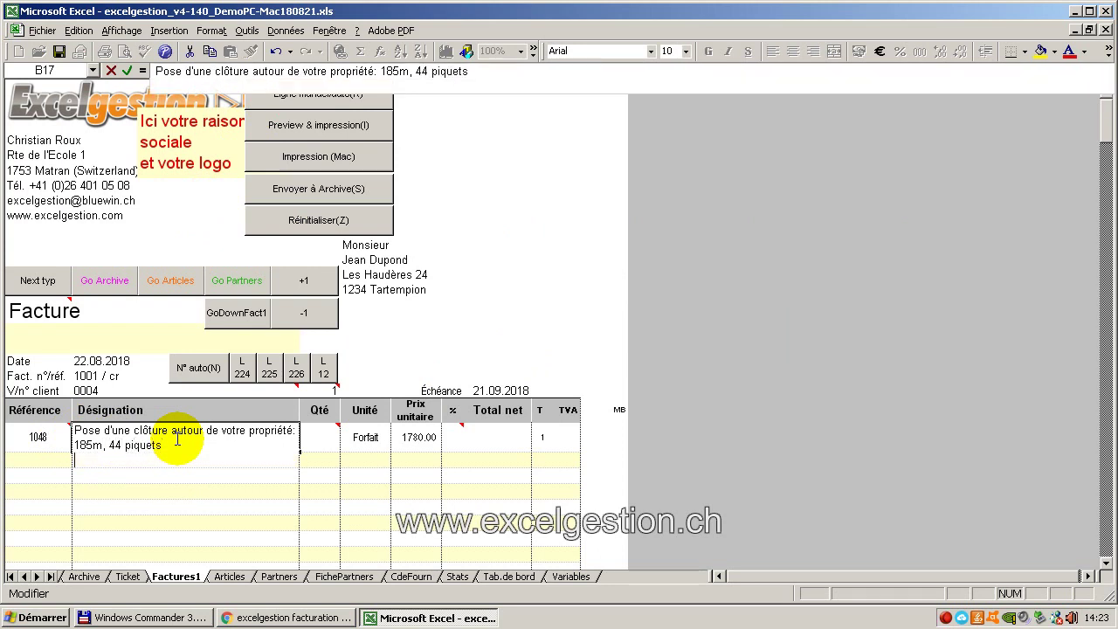
Add a second line to the article 1048 description reading "1 portail double avec entrée masquée."
{"action": "type", "text": "a"}
{"action": "key", "text": "BackSpace"}
{"action": "type", "text": "1 portail double avec entr"}
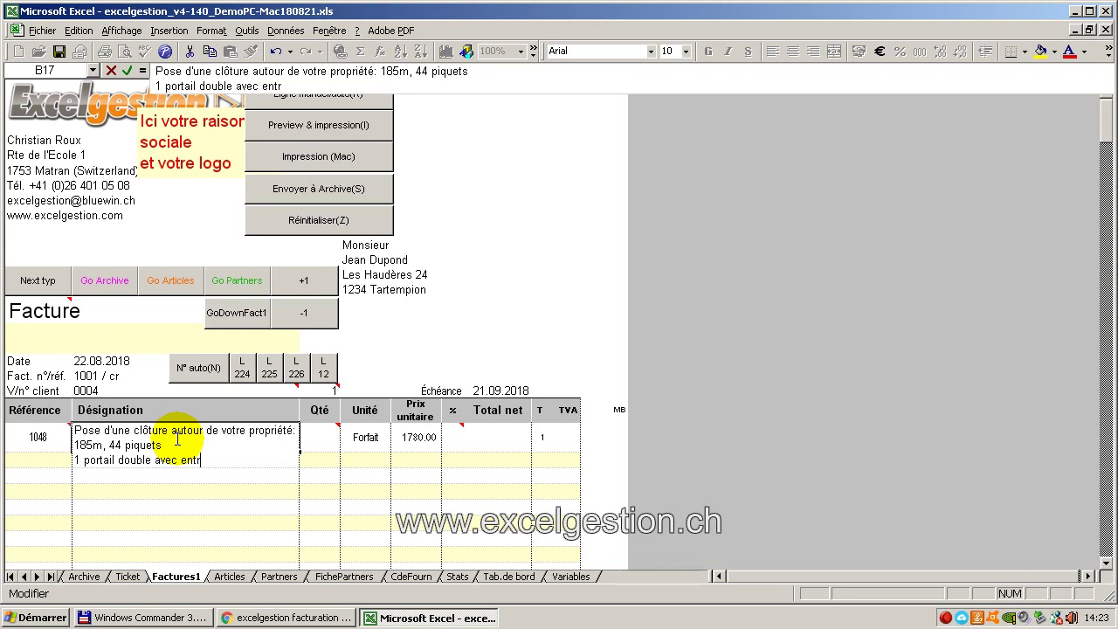
{"action": "type", "text": "ée masquée."}
{"action": "key", "text": "Tab"}
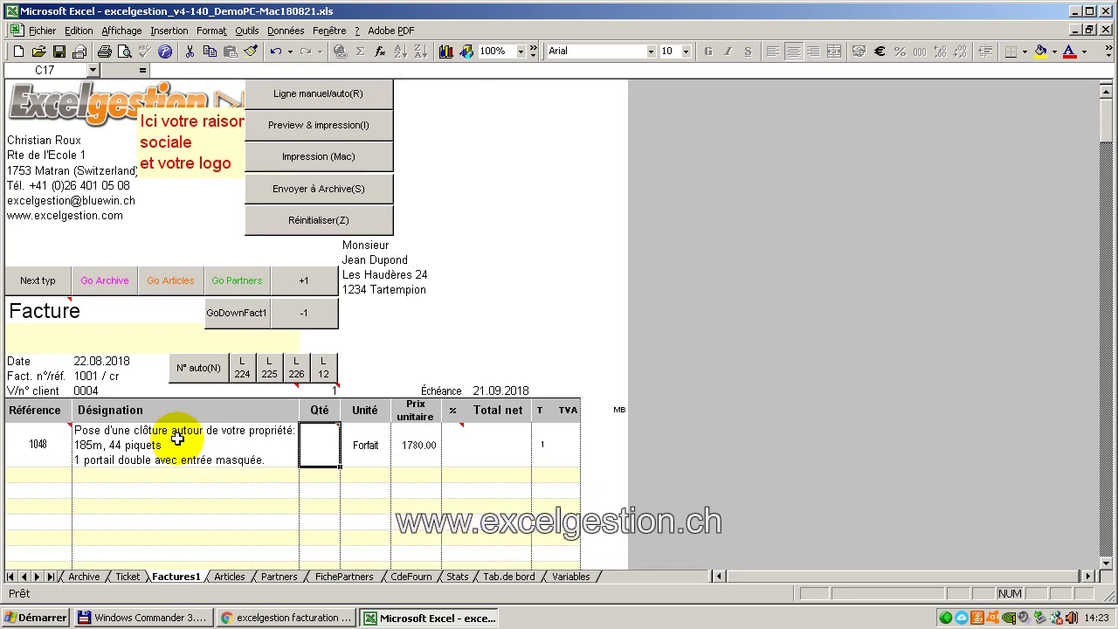
Set the quantity of article 1048 to 1 and its discount to 2 percent
{"action": "type", "text": "1"}
{"action": "key", "text": "Tab"}
{"action": "key", "text": "Tab"}
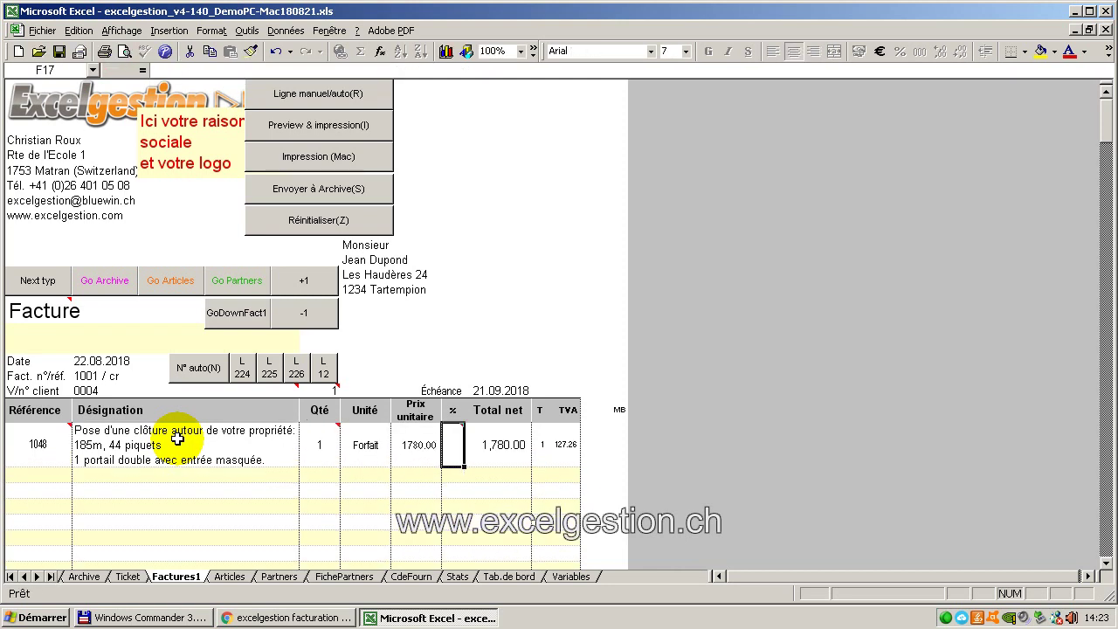
{"action": "type", "text": "2"}
{"action": "key", "text": "Tab"}
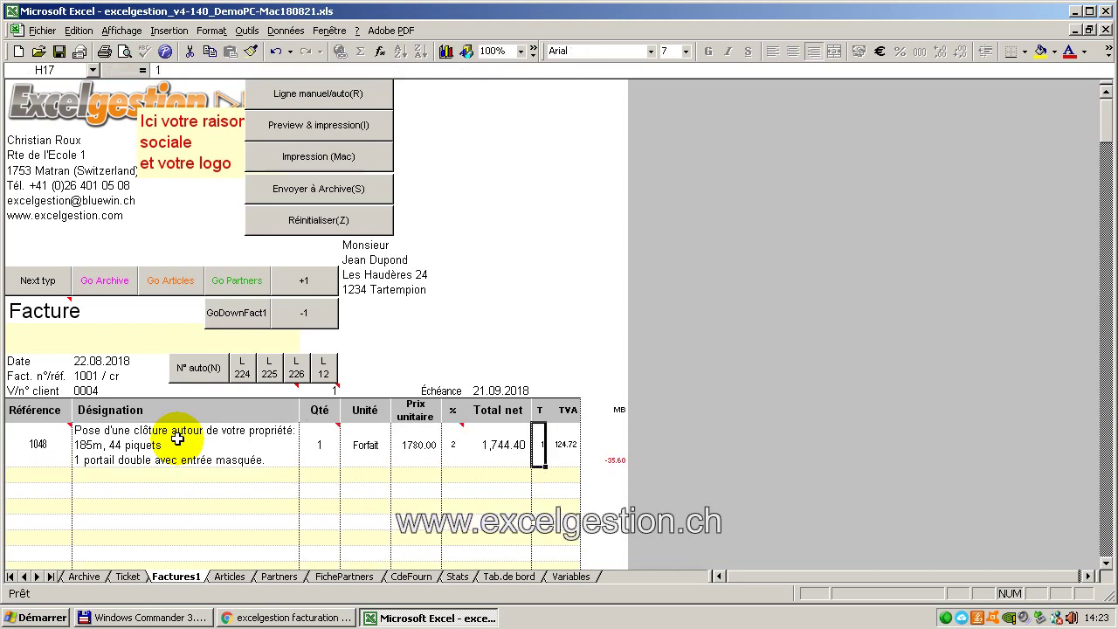